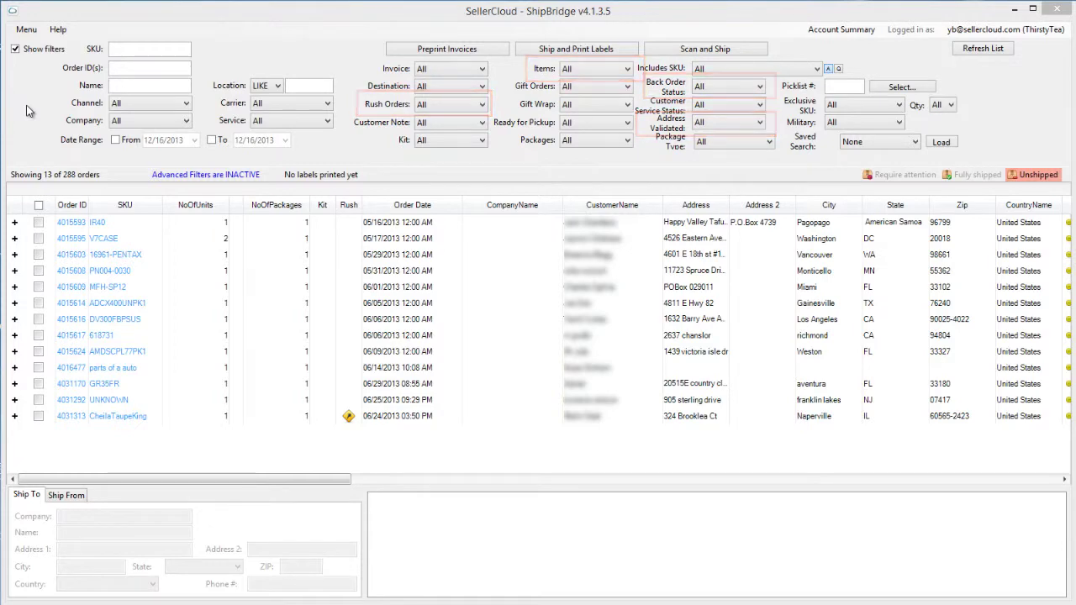
Step: Hide and reshow the filter panel, then bring up the Customize Interface Filters settings
left_click(20, 50)
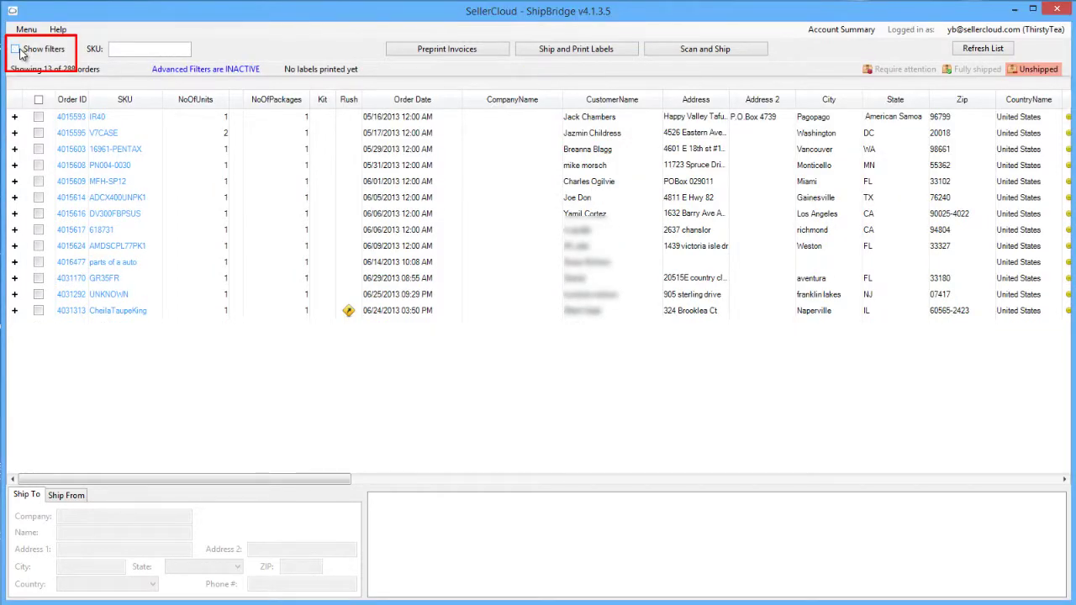
left_click(22, 52)
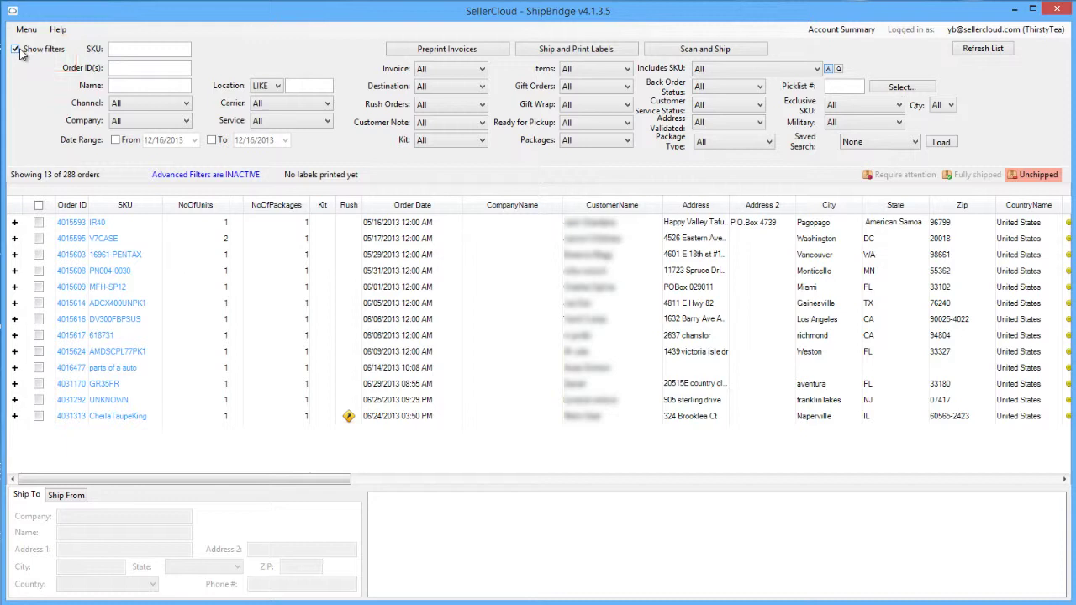
left_click(23, 30)
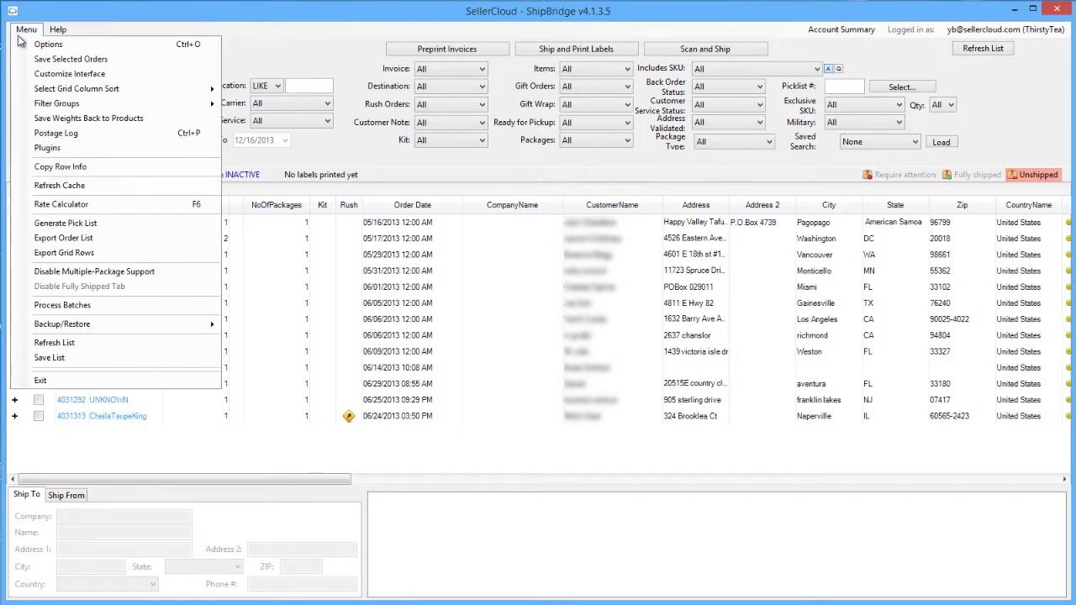
left_click(28, 79)
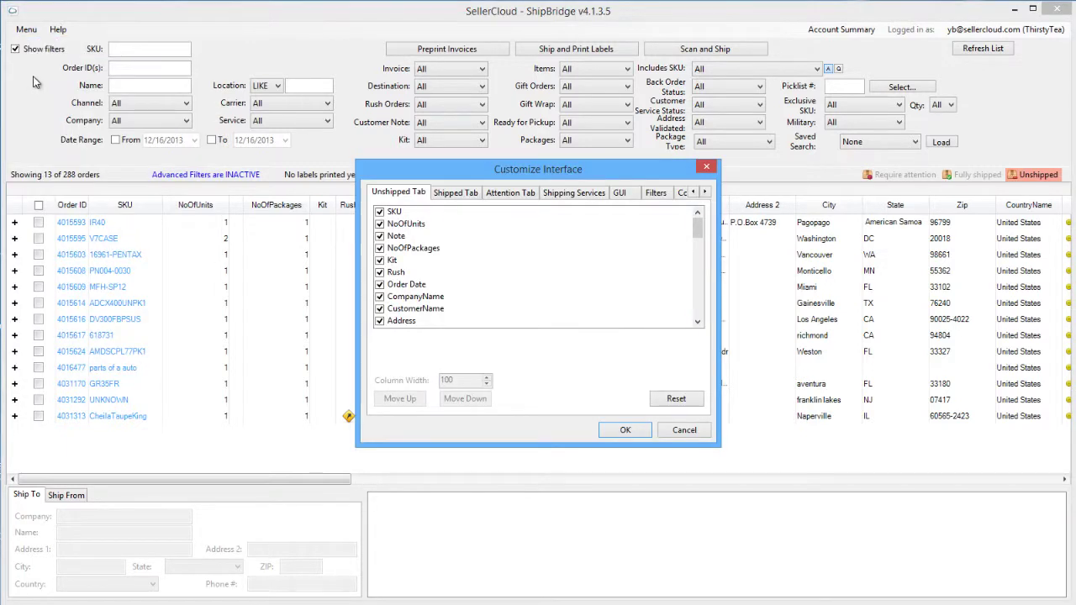
left_click(654, 192)
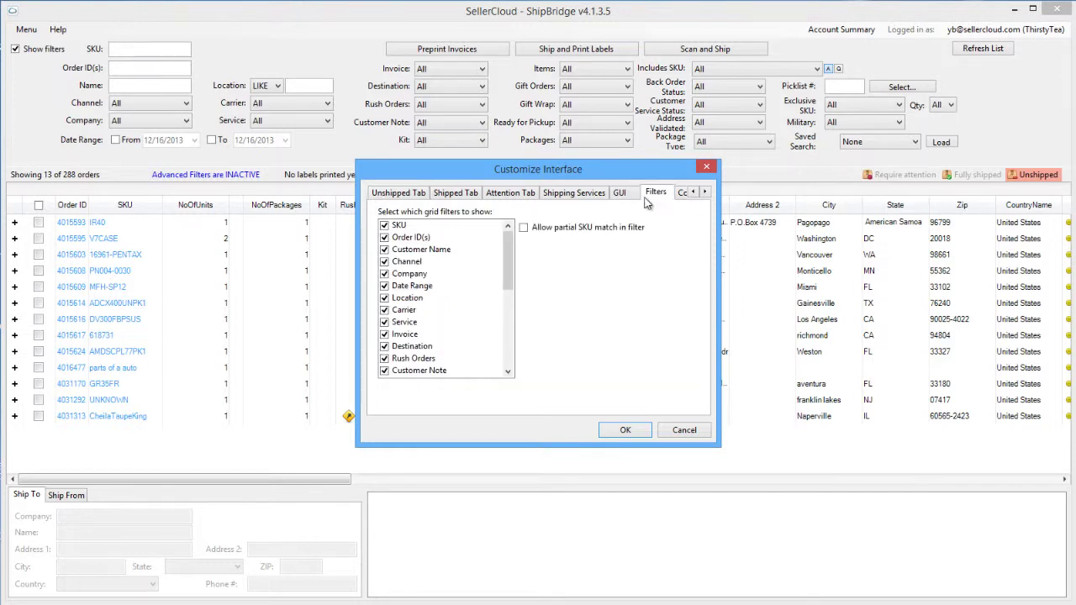
Step: Uncheck the Customer Service Status and Picklist filters and apply the changes
left_click_drag(509, 252, 508, 307)
left_click(385, 346)
left_click(385, 347)
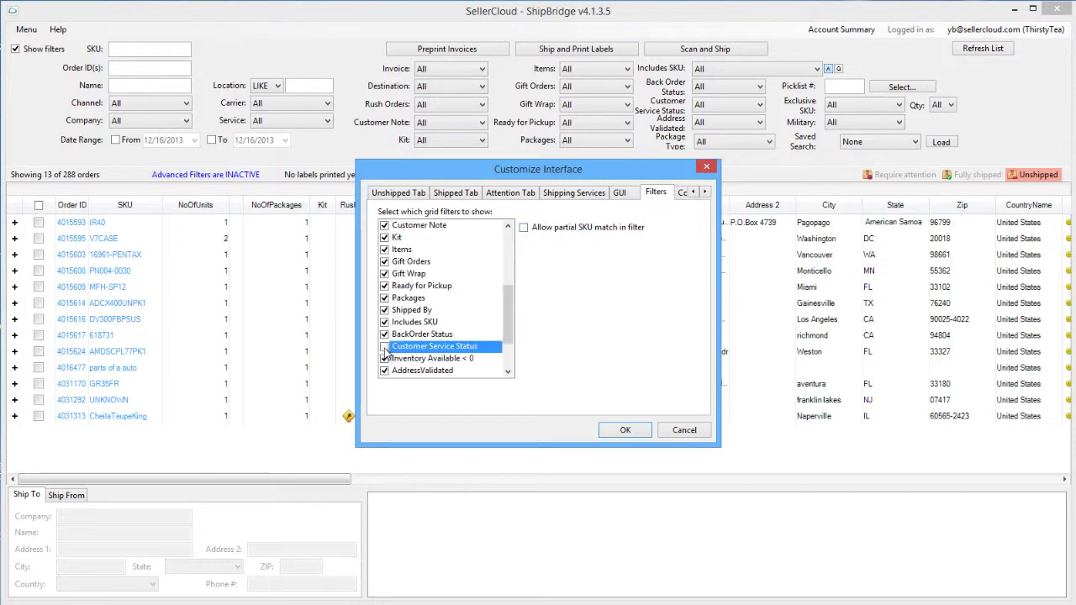
scroll(395, 345, "down", 2)
left_click(417, 335)
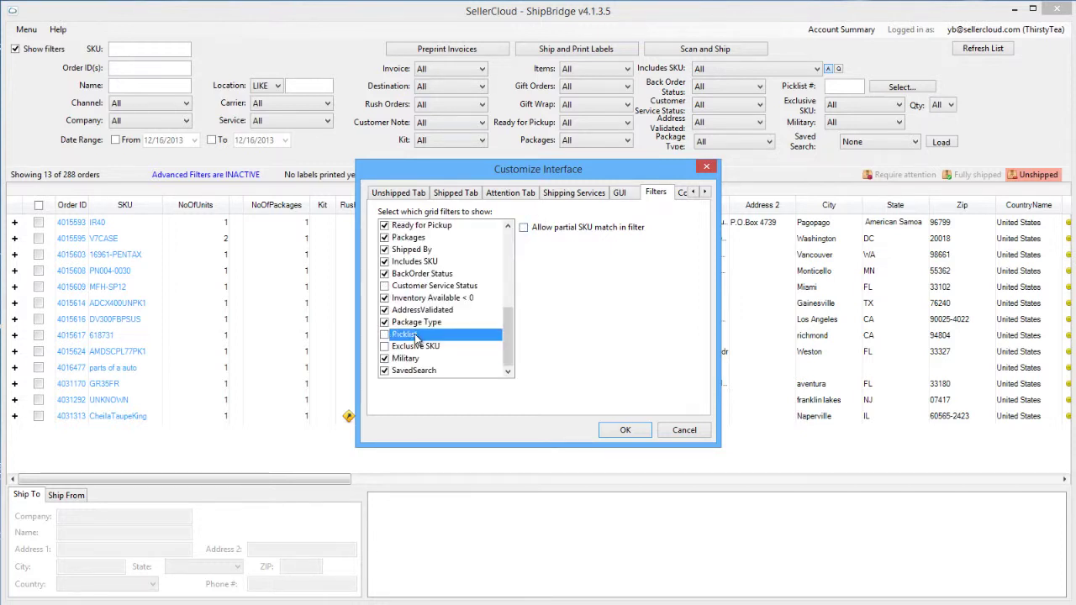
left_click(626, 430)
left_click(14, 322)
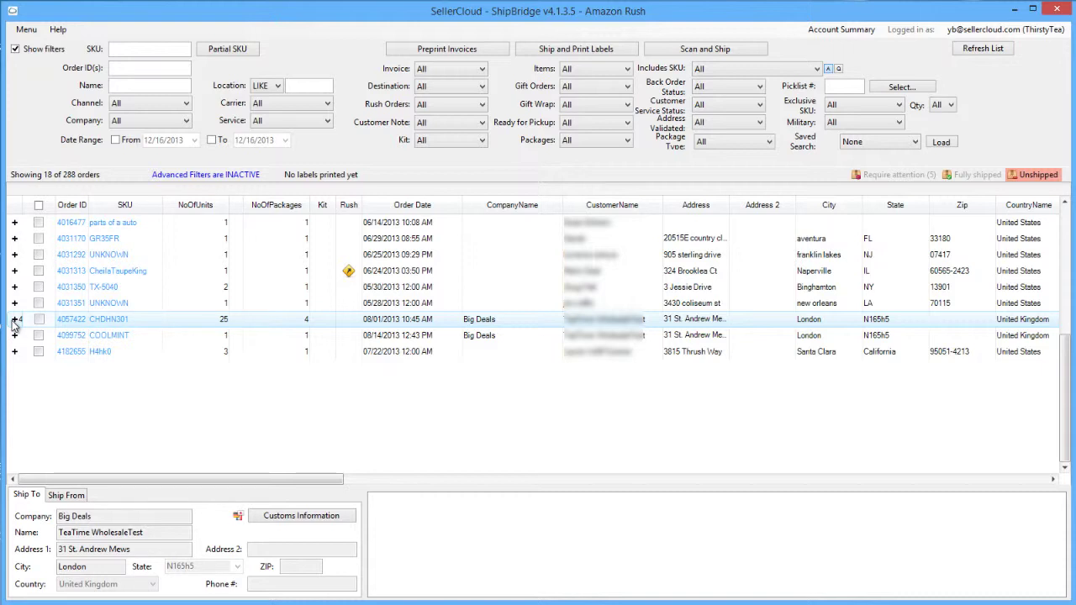
left_click(14, 319)
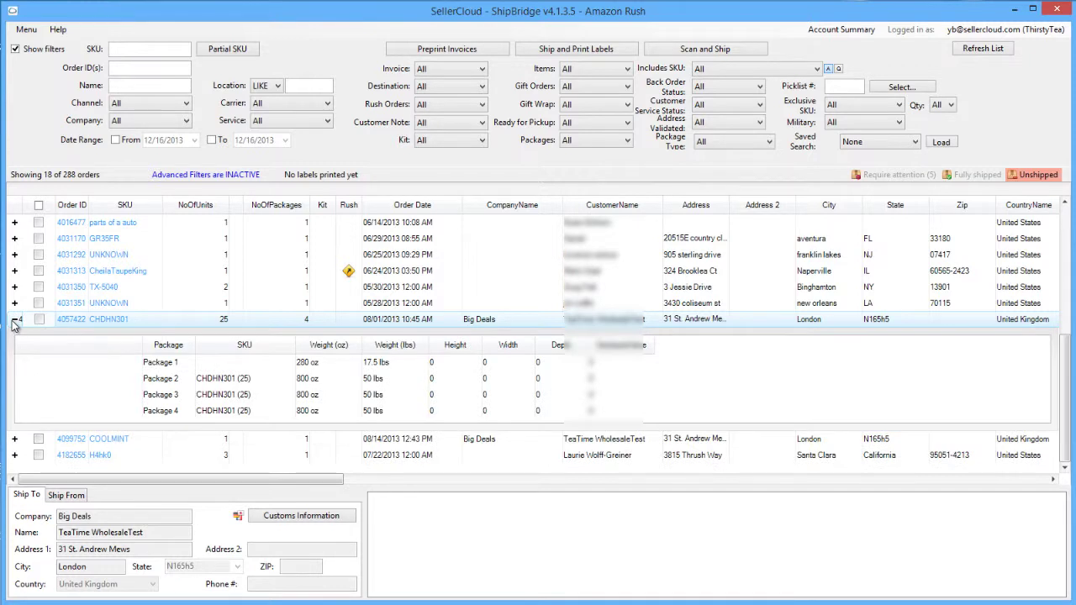
left_click(14, 319)
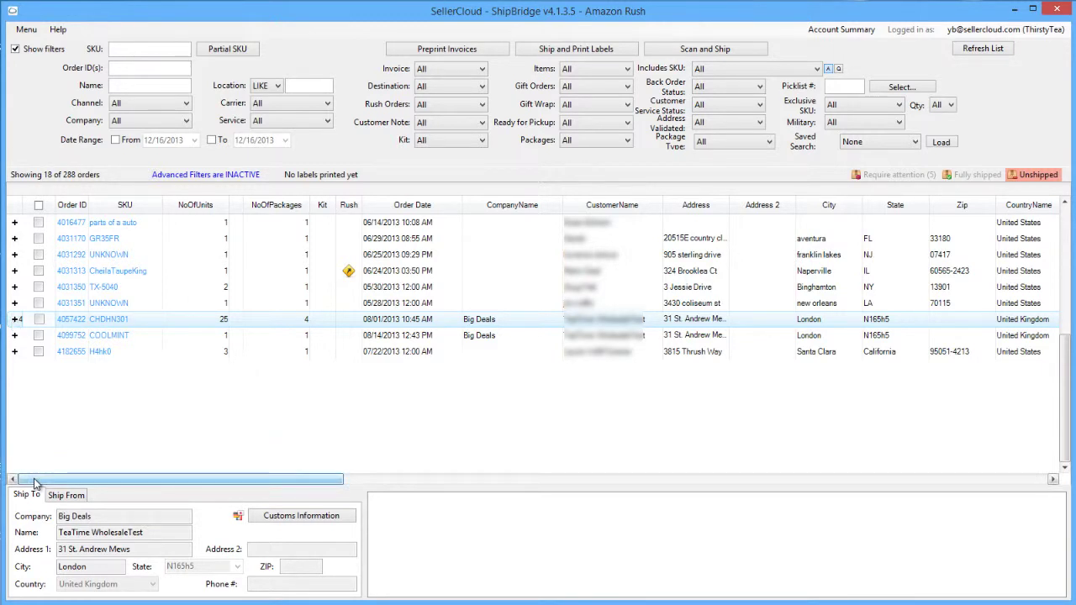
Step: Move the Carrier column in front of DeclaredValue and shift Packaging further left
left_click_drag(37, 484, 272, 487)
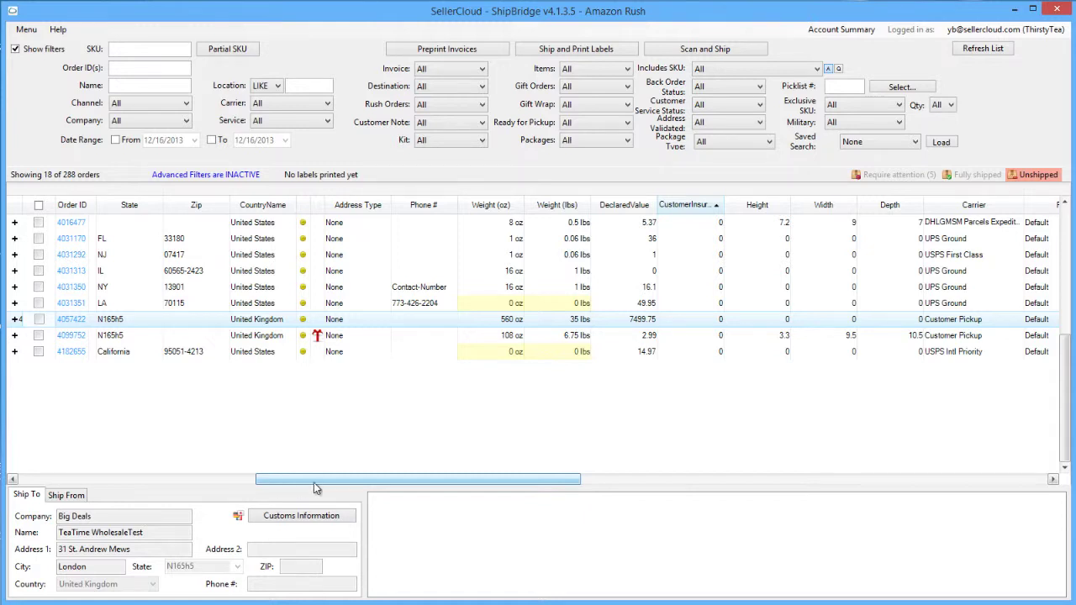
left_click_drag(936, 212, 600, 212)
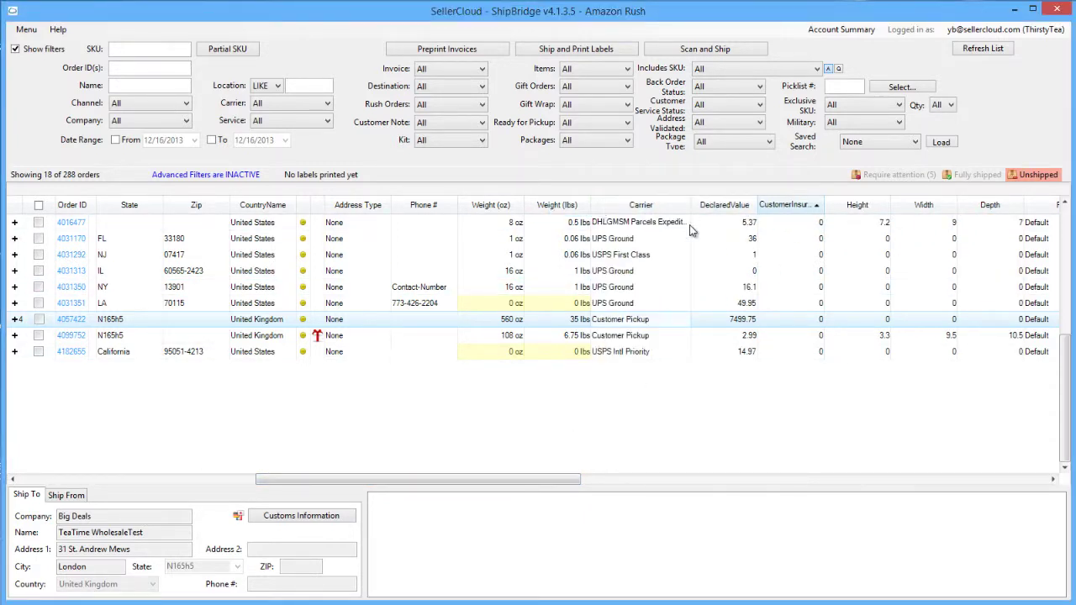
left_click_drag(582, 479, 683, 476)
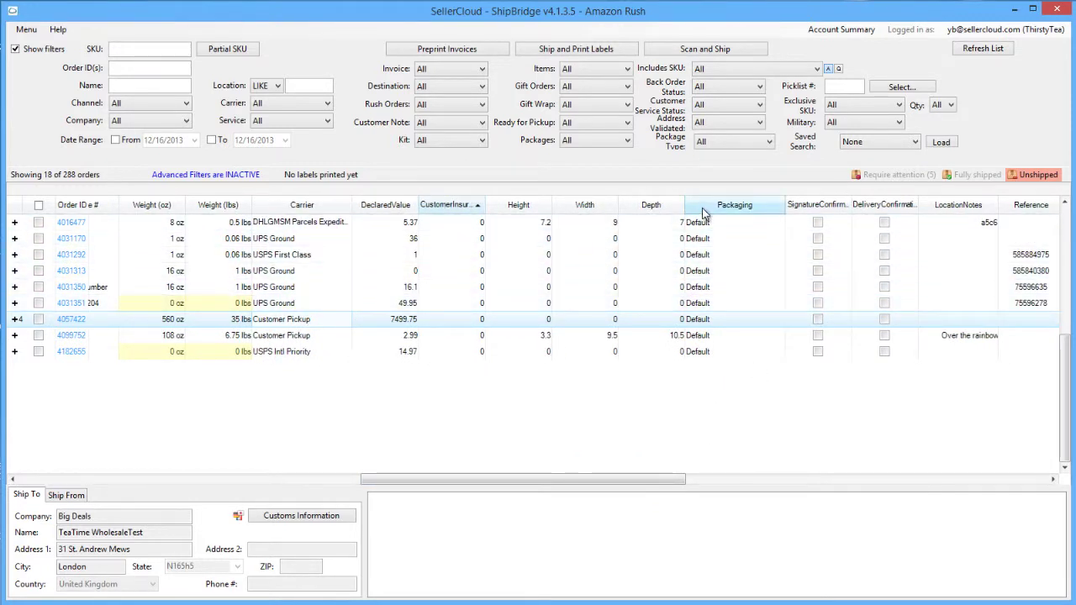
left_click_drag(729, 207, 414, 216)
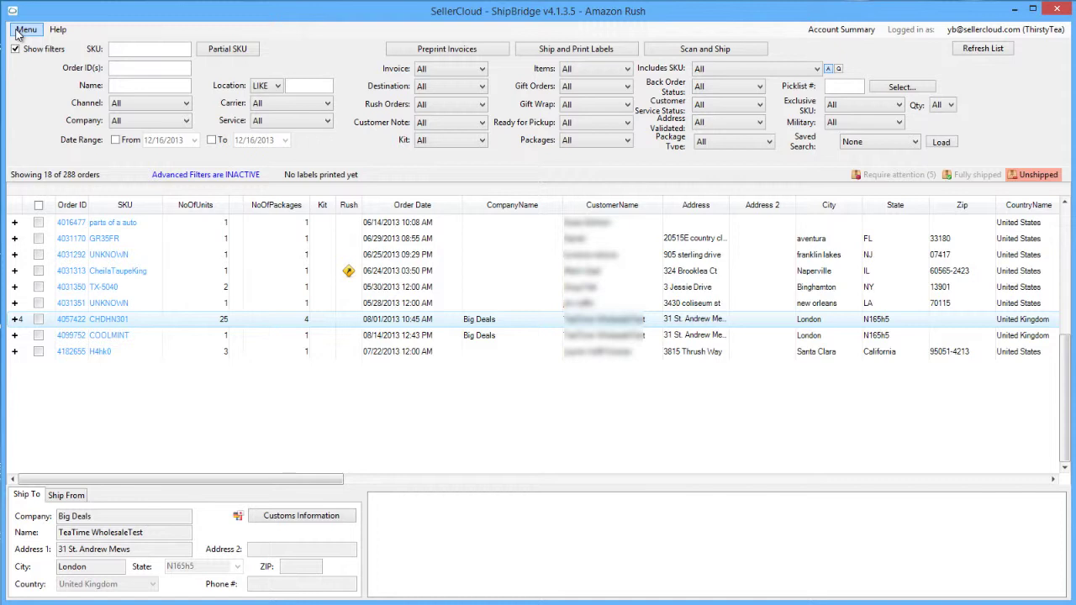
Step: Add TimeOfOrder as a Descending sort column for the Unshipped orders grid
left_click(25, 30)
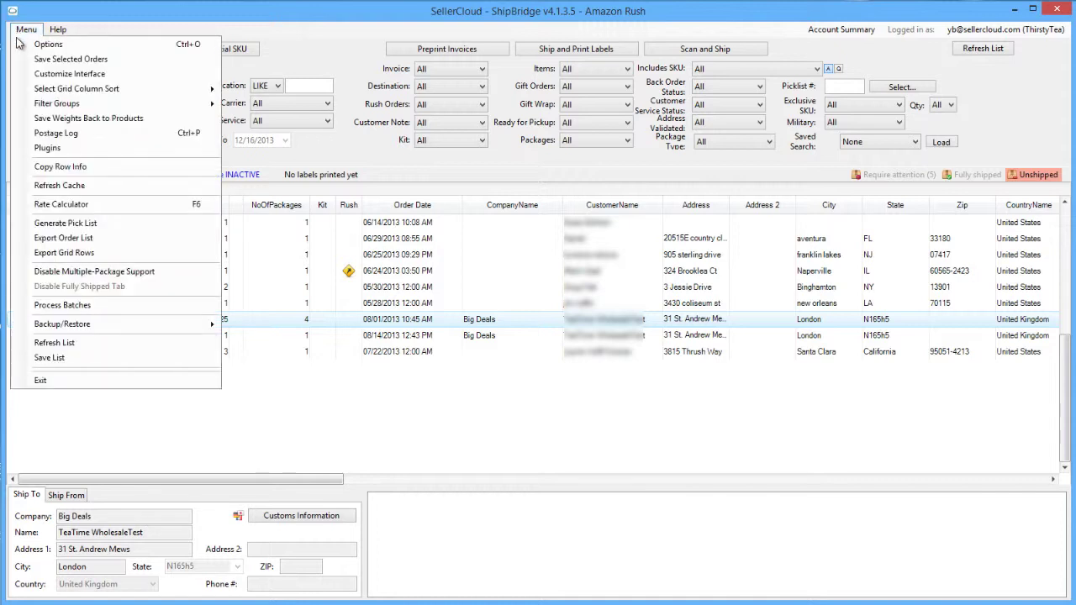
mouse_move(27, 92)
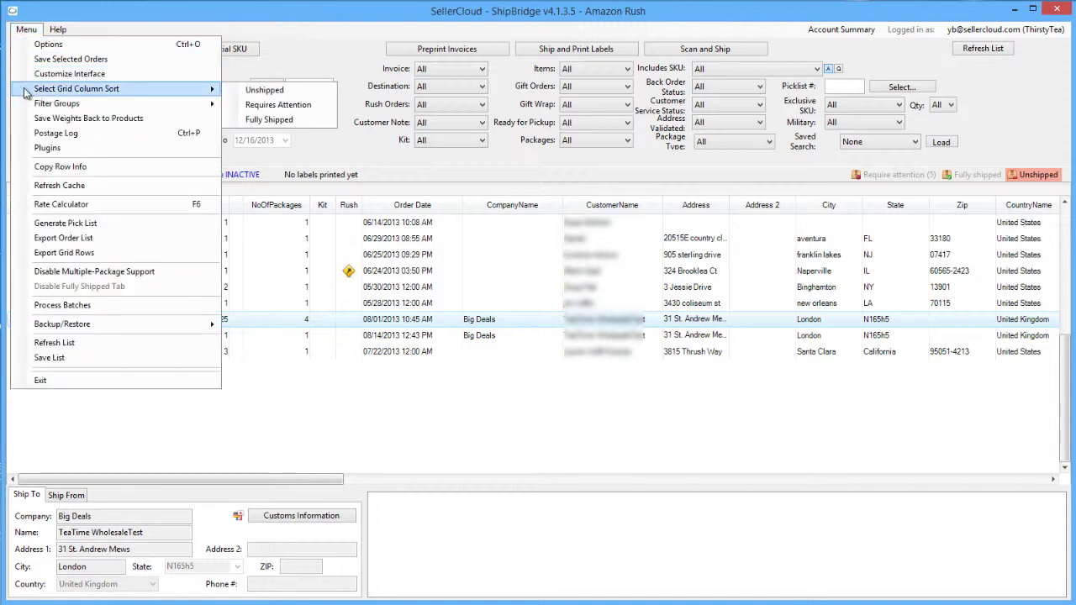
left_click(262, 92)
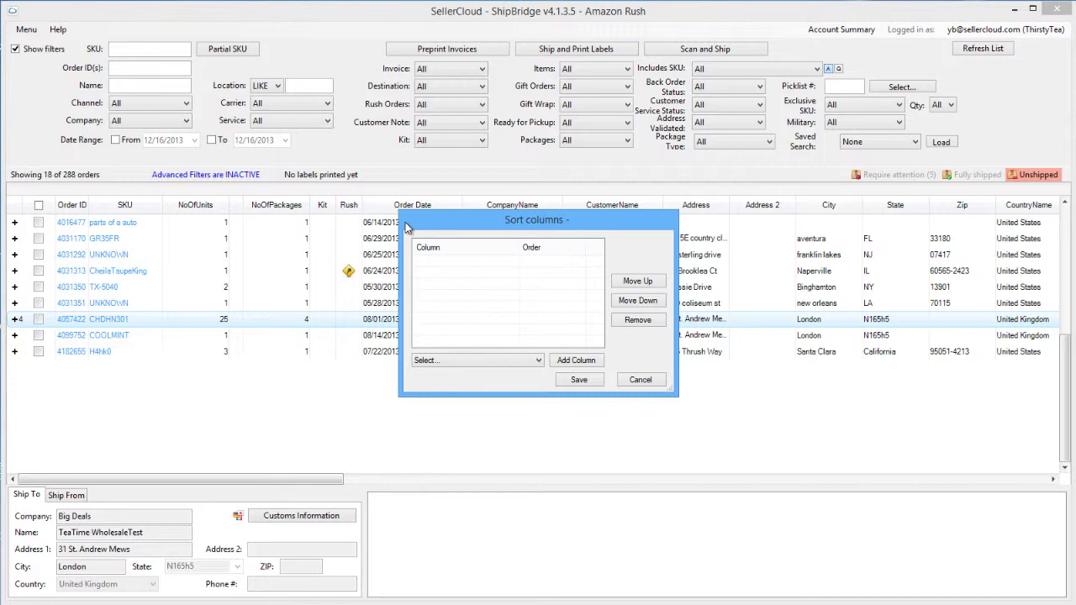
left_click(543, 361)
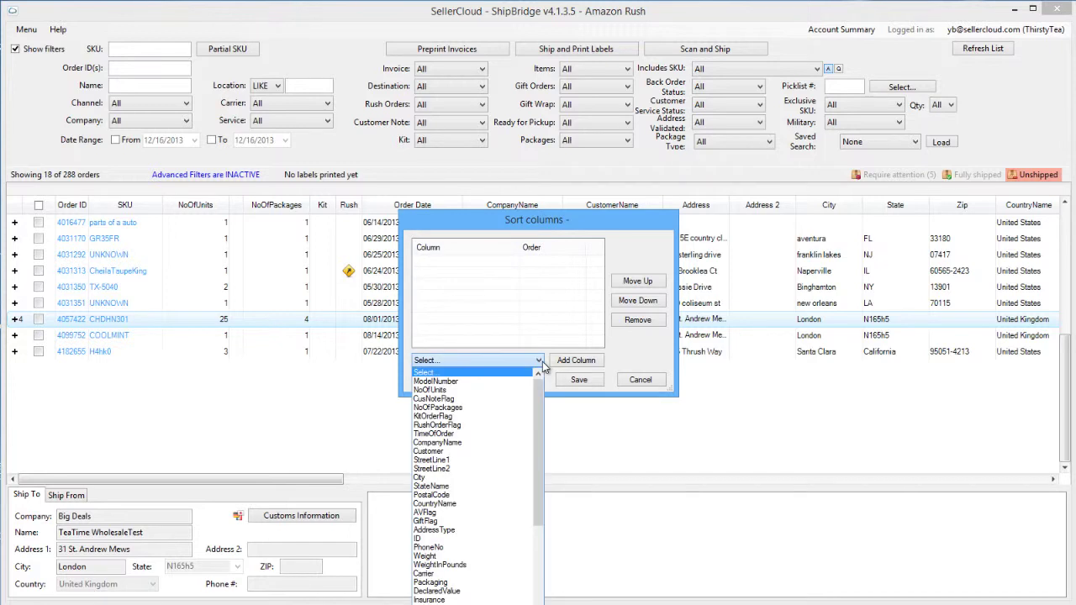
left_click(513, 435)
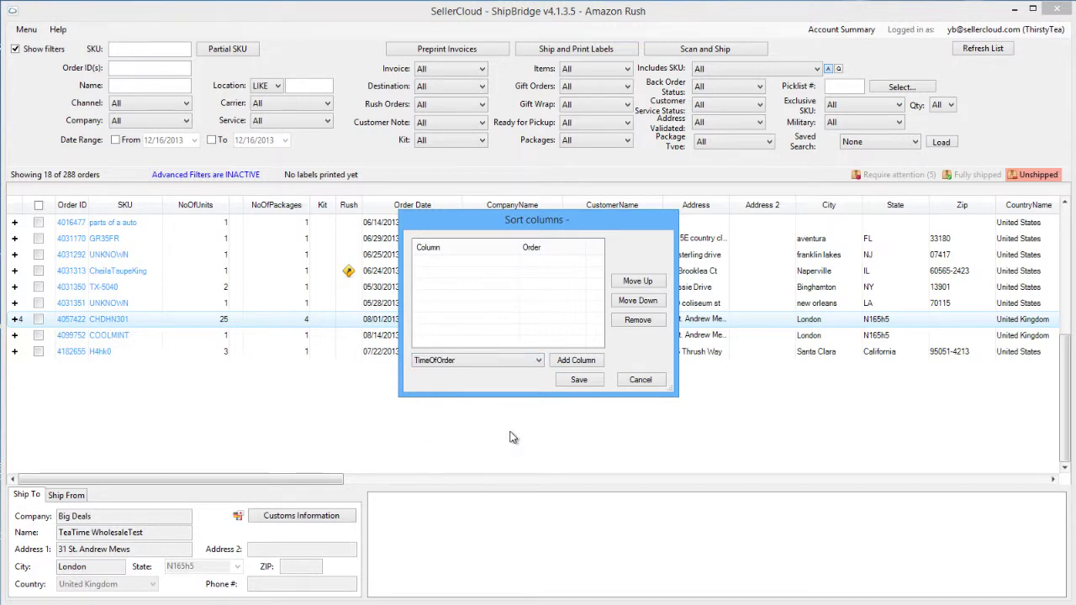
left_click(553, 361)
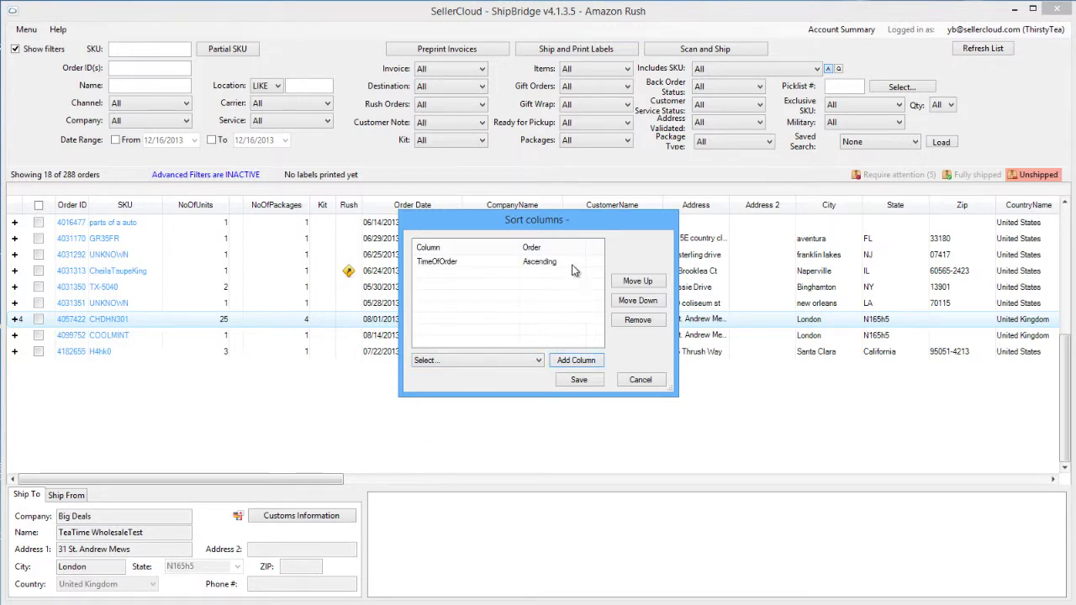
left_click(572, 263)
left_click(572, 264)
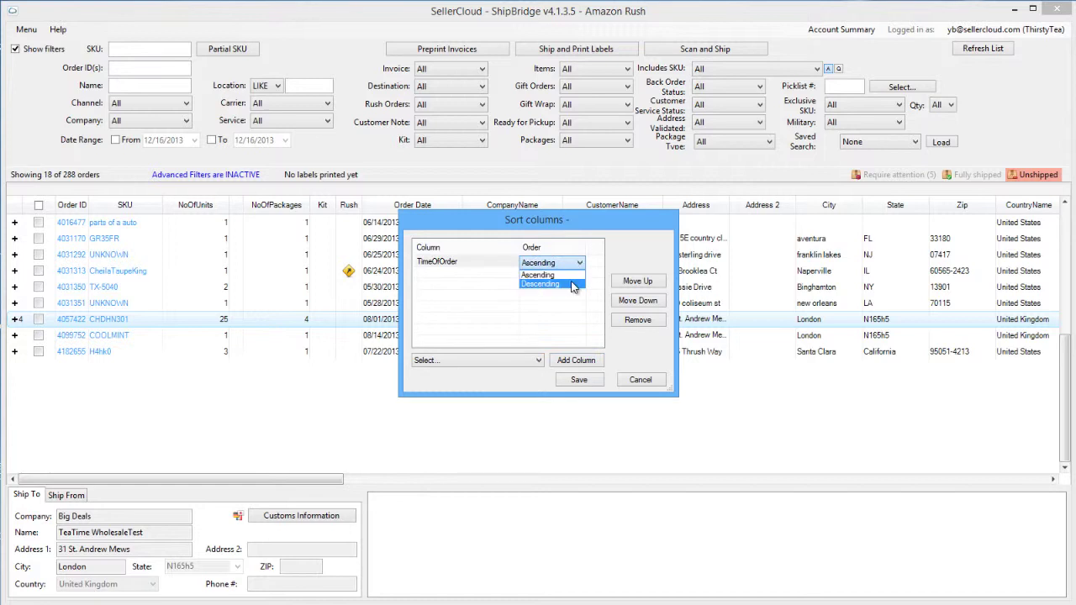
left_click(572, 285)
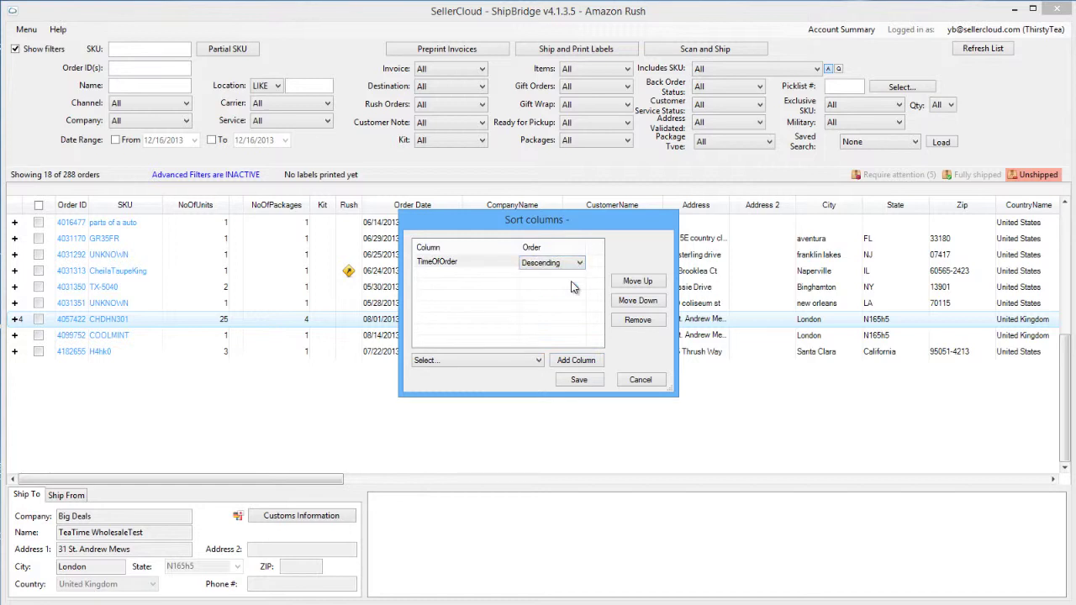
left_click(572, 287)
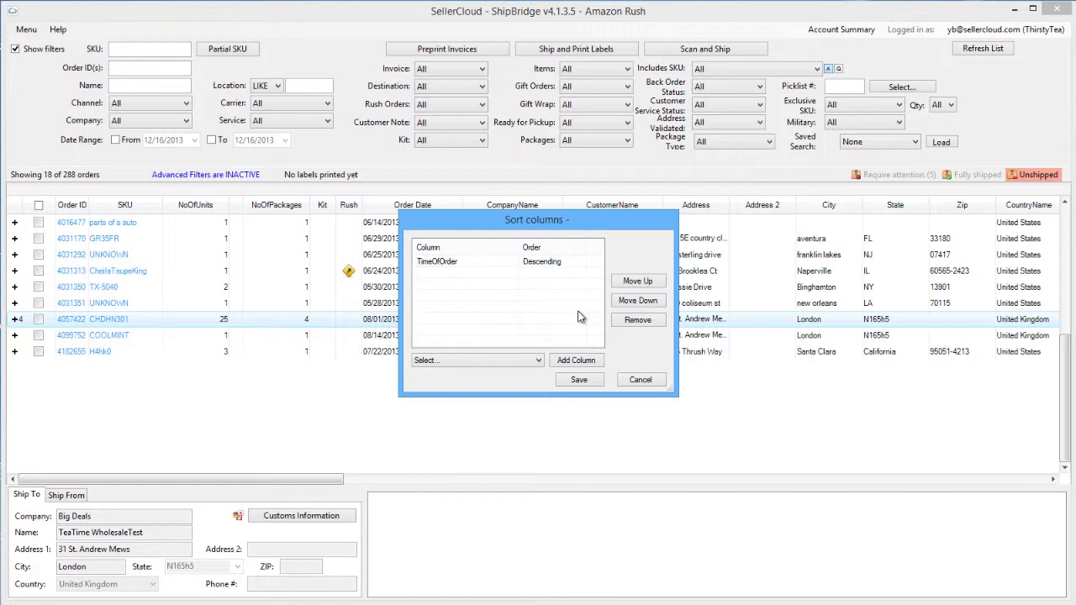
Step: Save the TimeOfOrder sort and add LocNoteFlag2 as another sort column
left_click(579, 380)
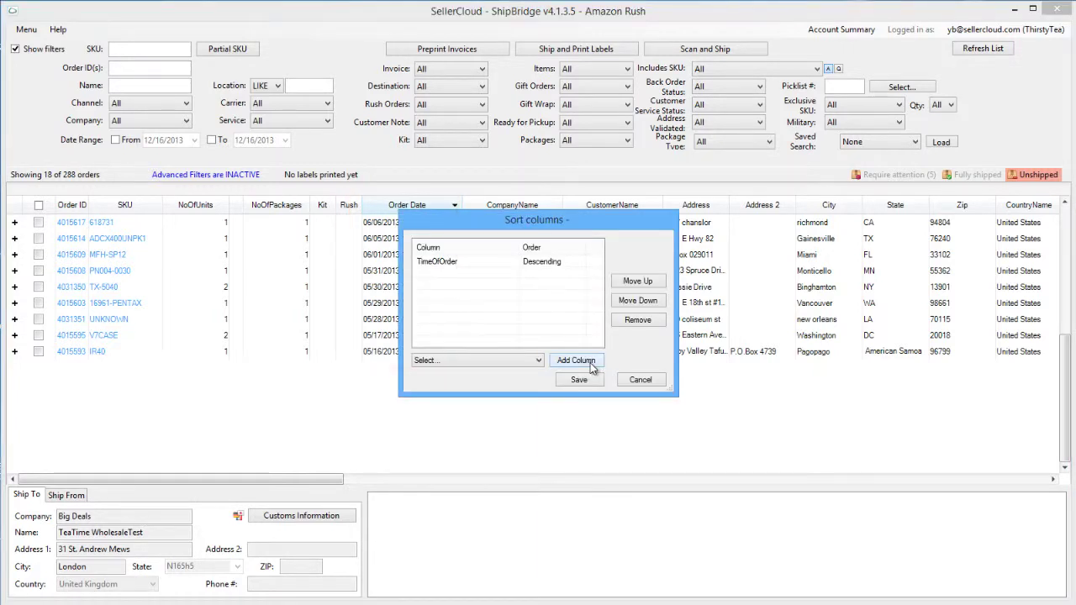
left_click(538, 361)
scroll(471, 538, "down", 3)
left_click(471, 565)
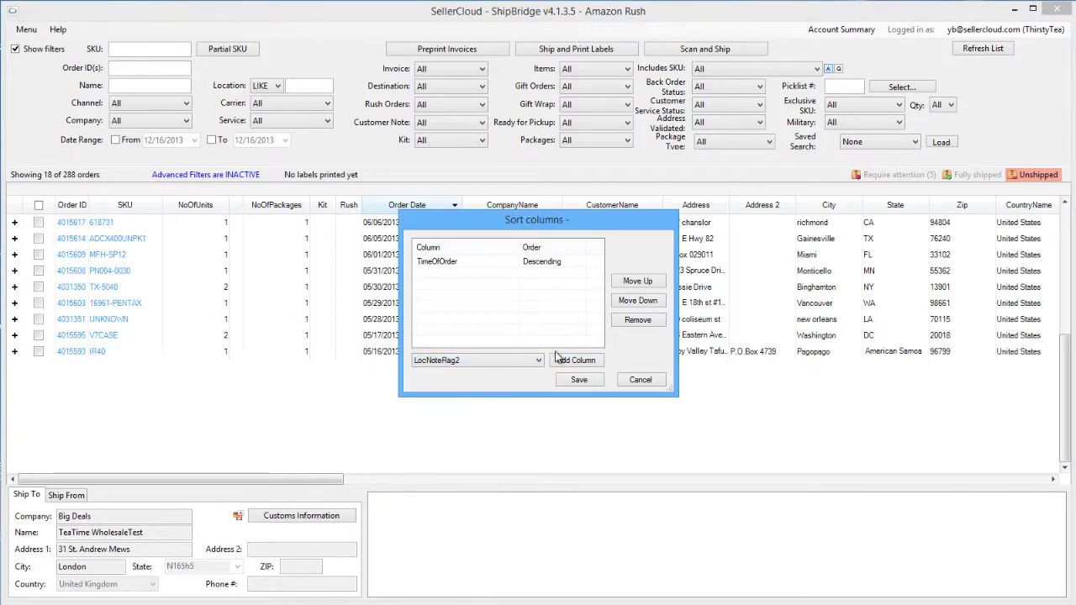
left_click(559, 362)
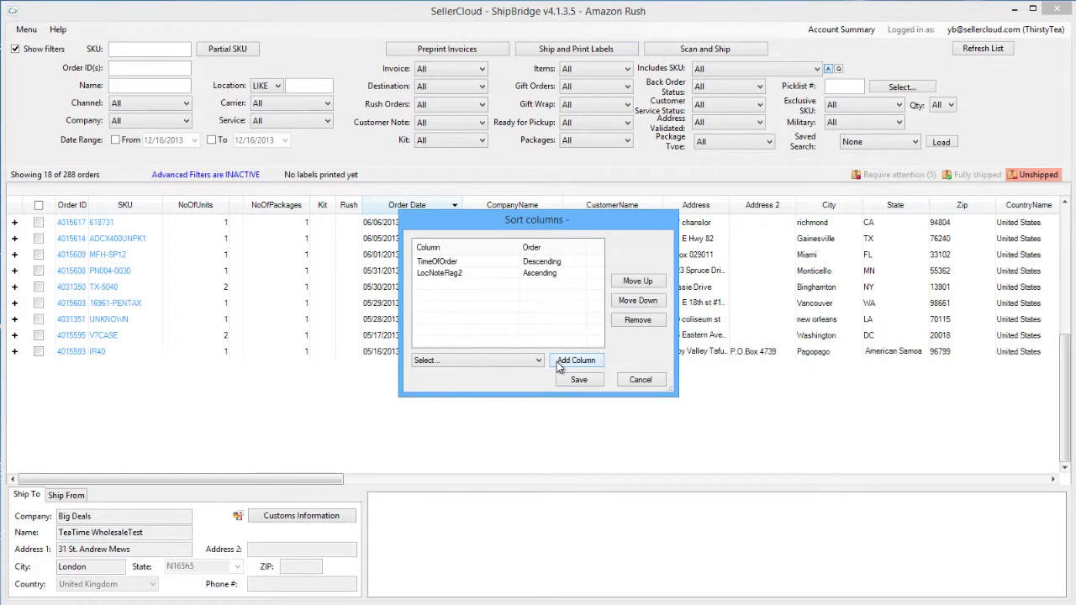
Step: Move LocNoteFlag2 up, then back down as the secondary sort below TimeOfOrder
left_click(572, 277)
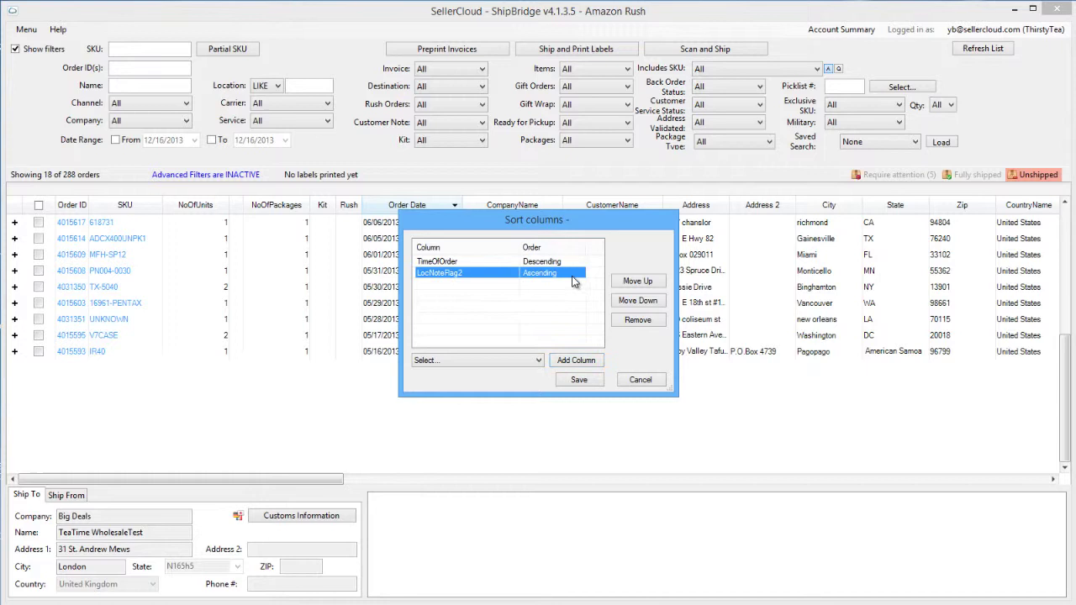
left_click(638, 282)
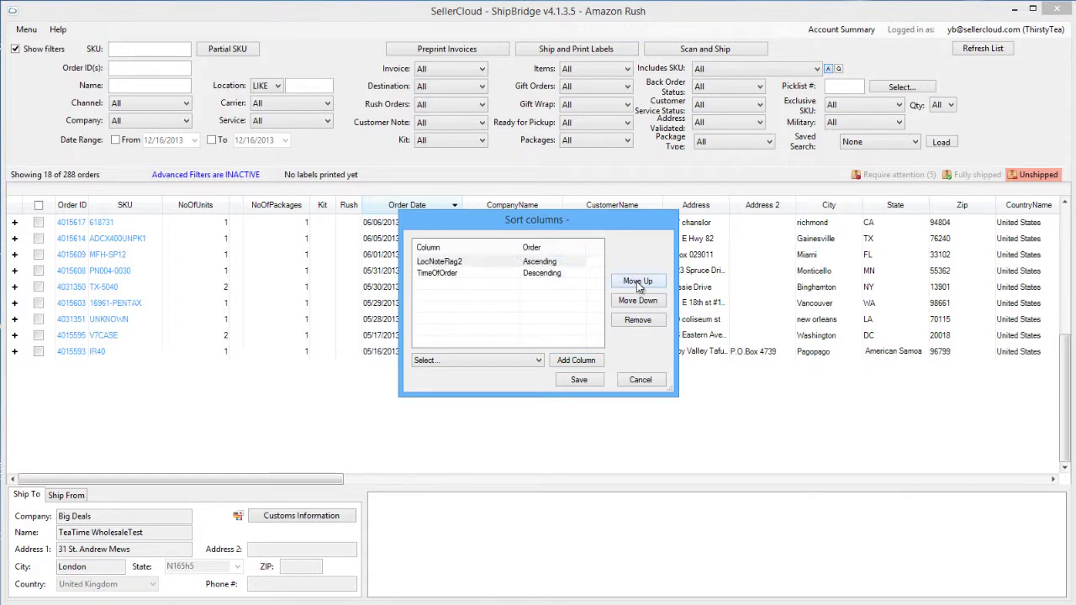
left_click(639, 302)
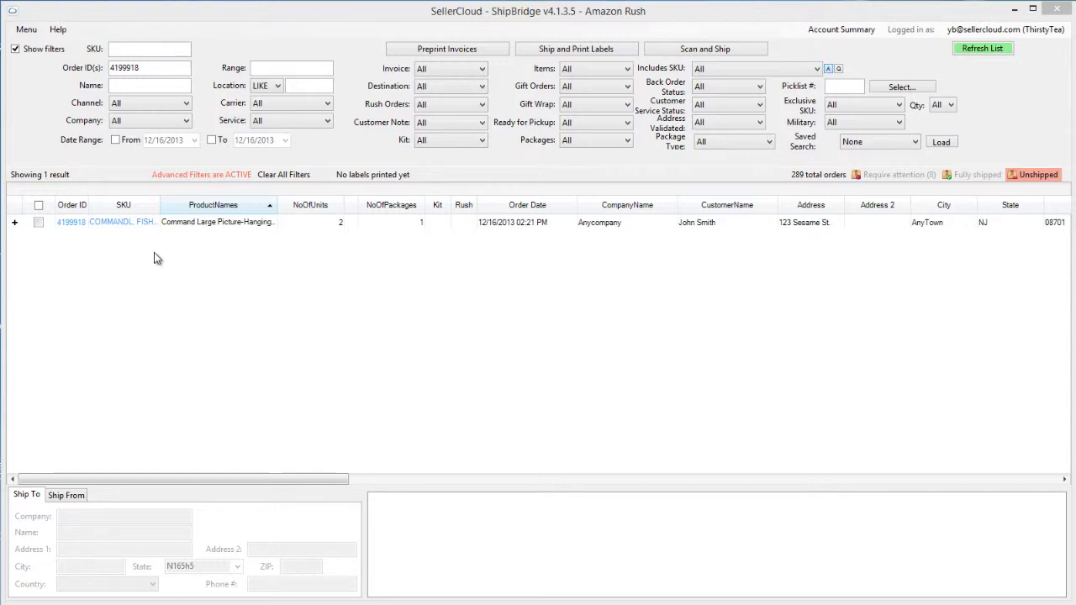
Step: Sort by SKU, widen the SKU column and auto-fit ProductNames to full product names
left_click(157, 209)
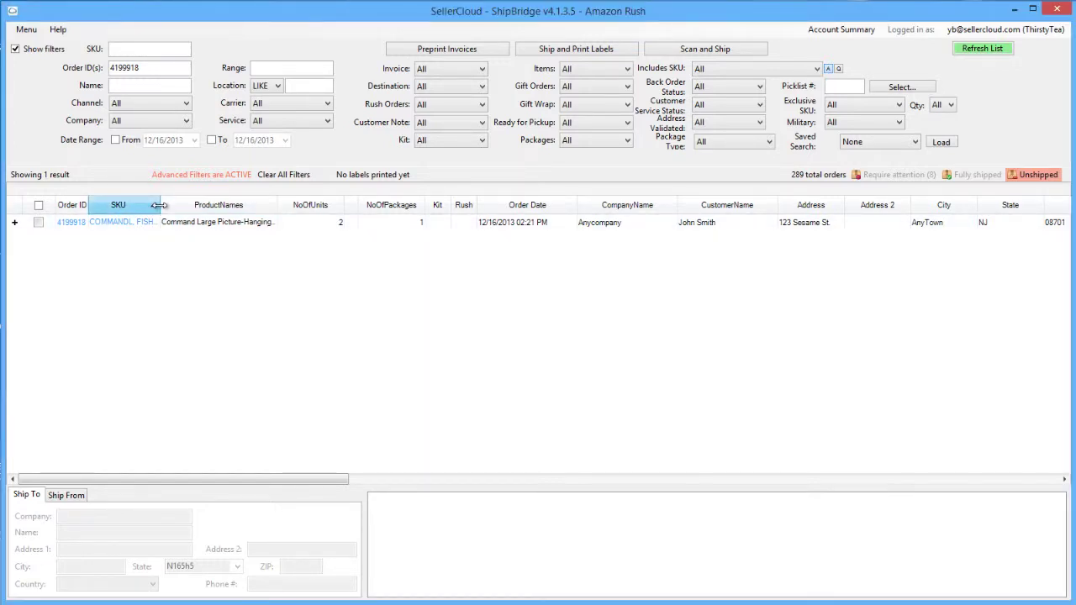
left_click_drag(160, 207, 281, 205)
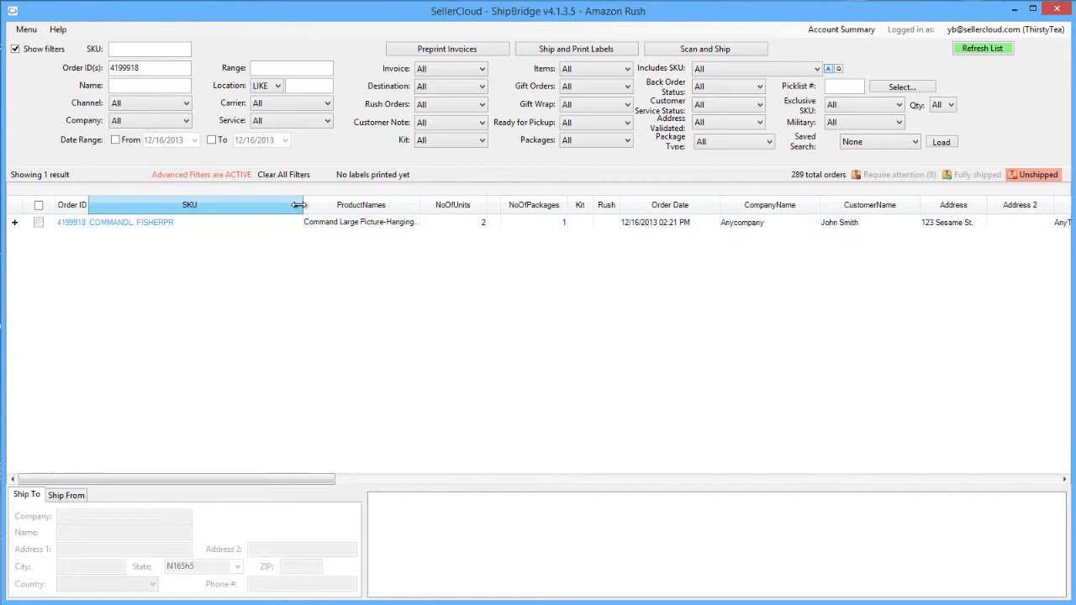
left_click_drag(400, 205, 654, 204)
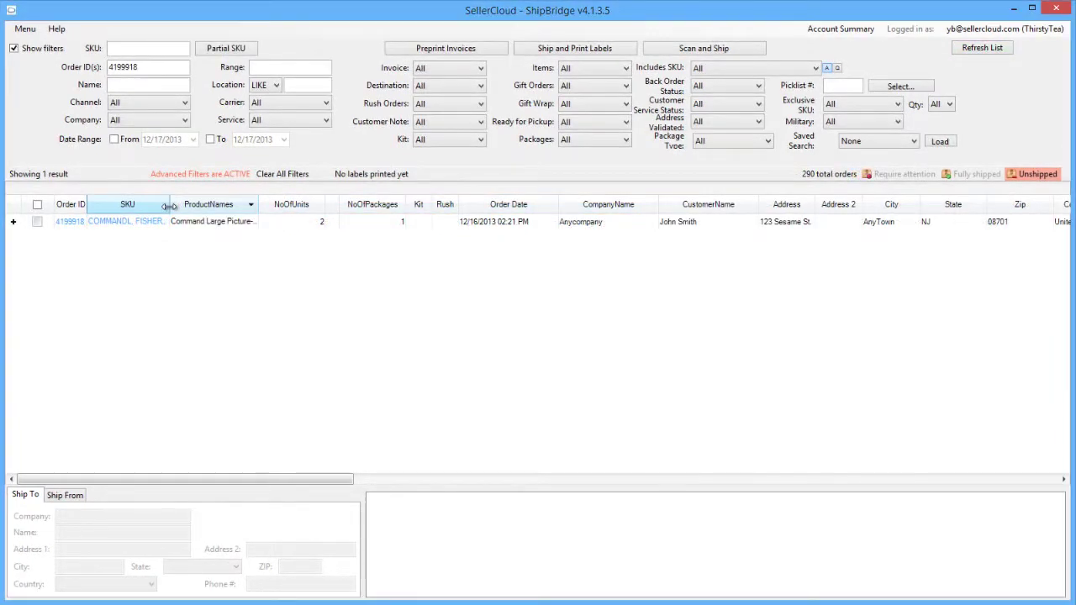
left_click_drag(157, 205, 170, 211)
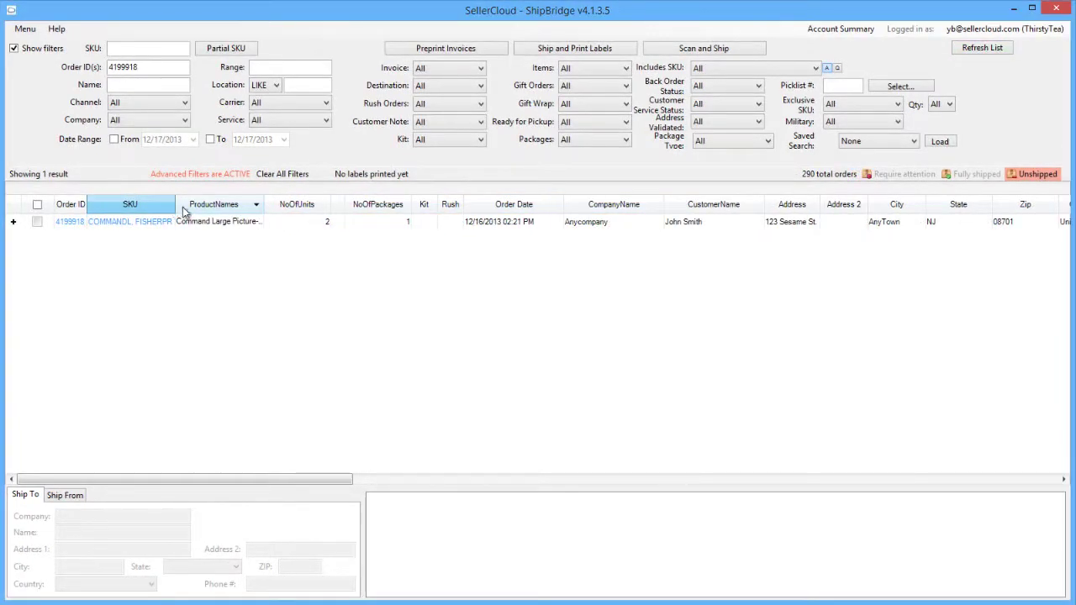
double_click(266, 205)
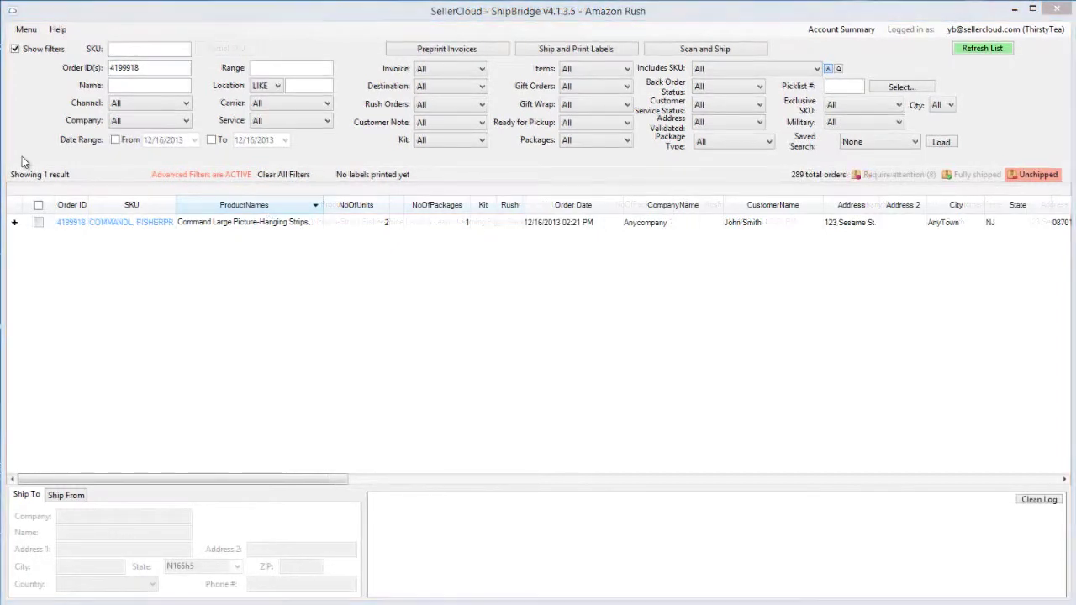
Step: Uncheck the Note column in the Customize Interface Unshipped Tab settings
left_click(26, 29)
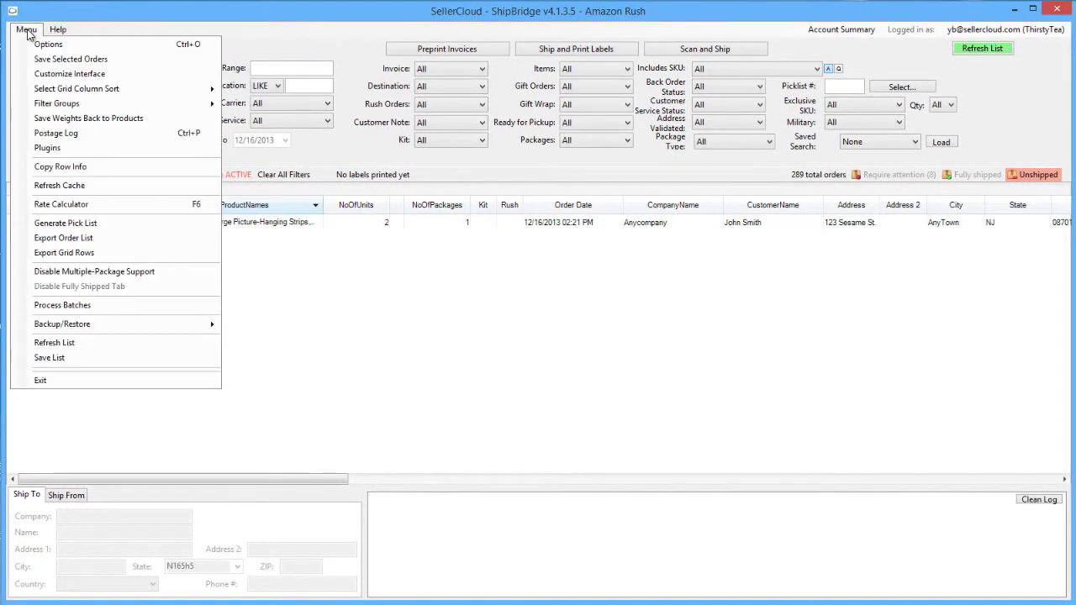
left_click(29, 75)
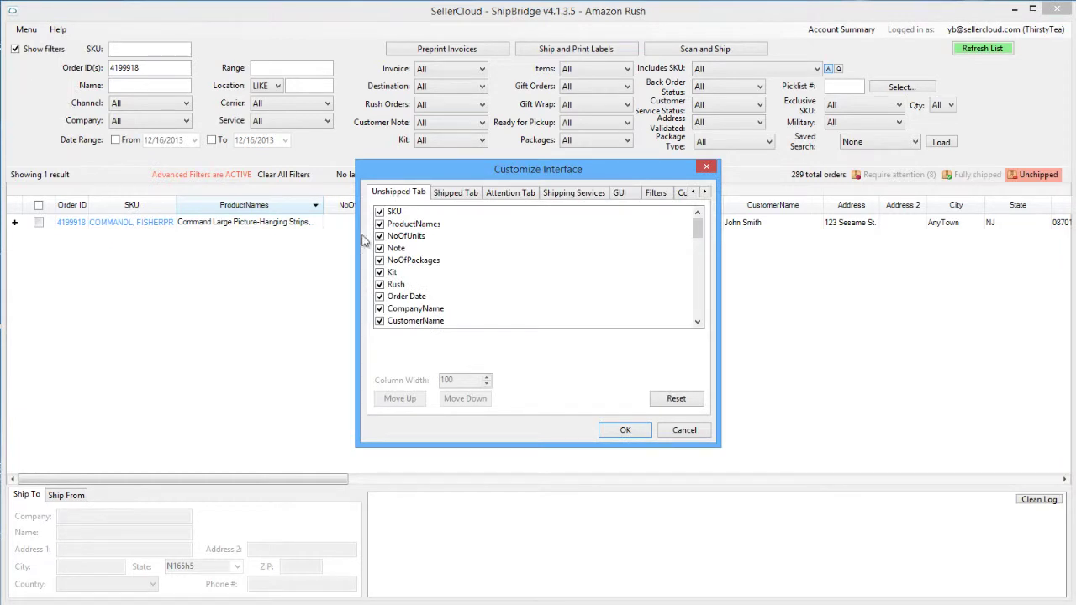
left_click(467, 241)
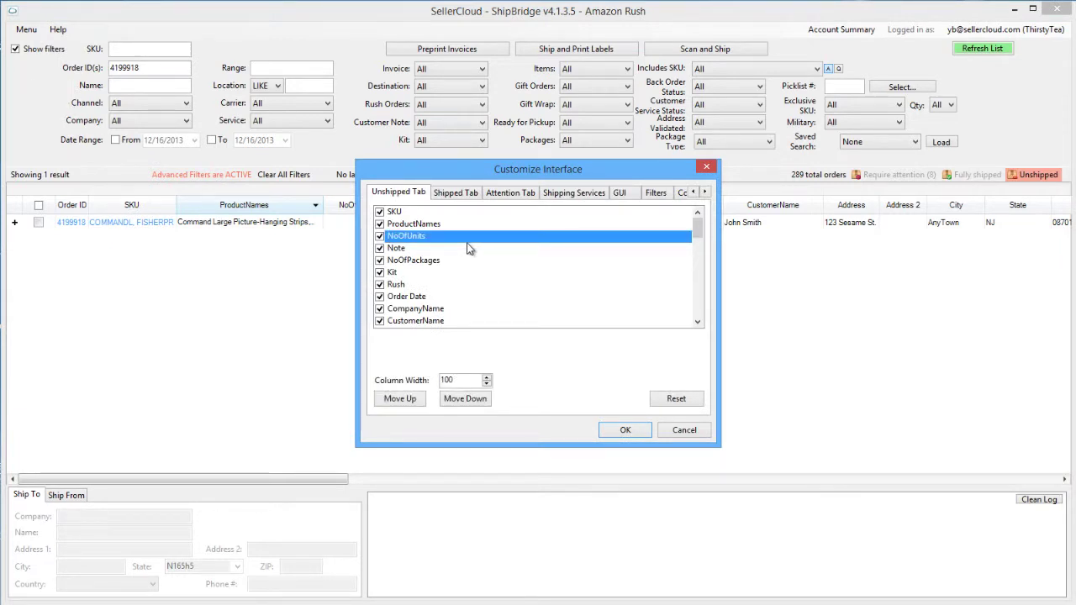
left_click(380, 252)
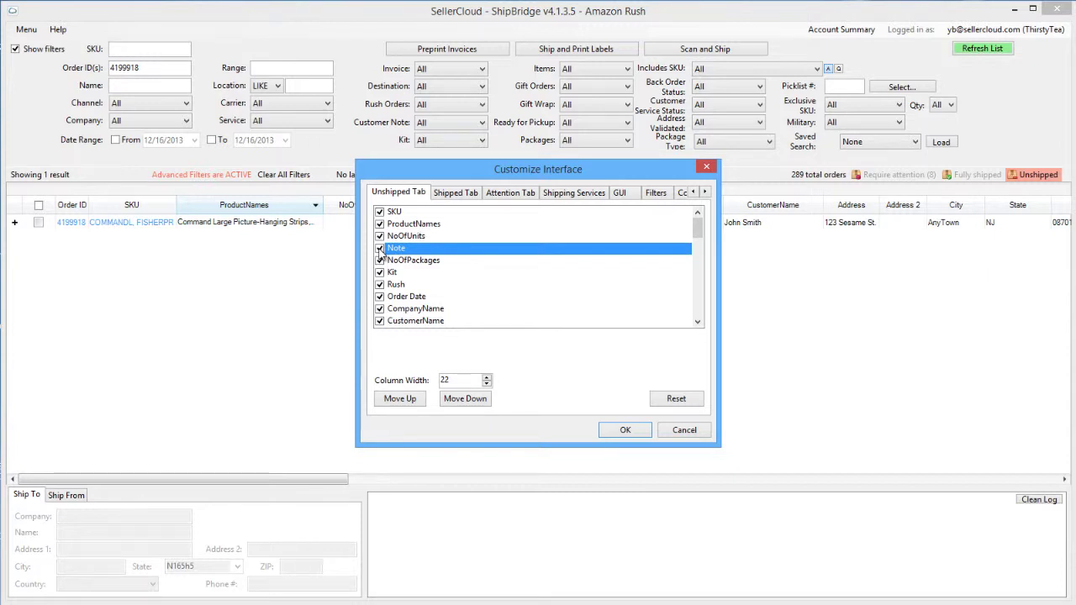
left_click(379, 249)
Step: Move NoOfPackages up, then back down, and apply the column changes
left_click(405, 262)
left_click(412, 399)
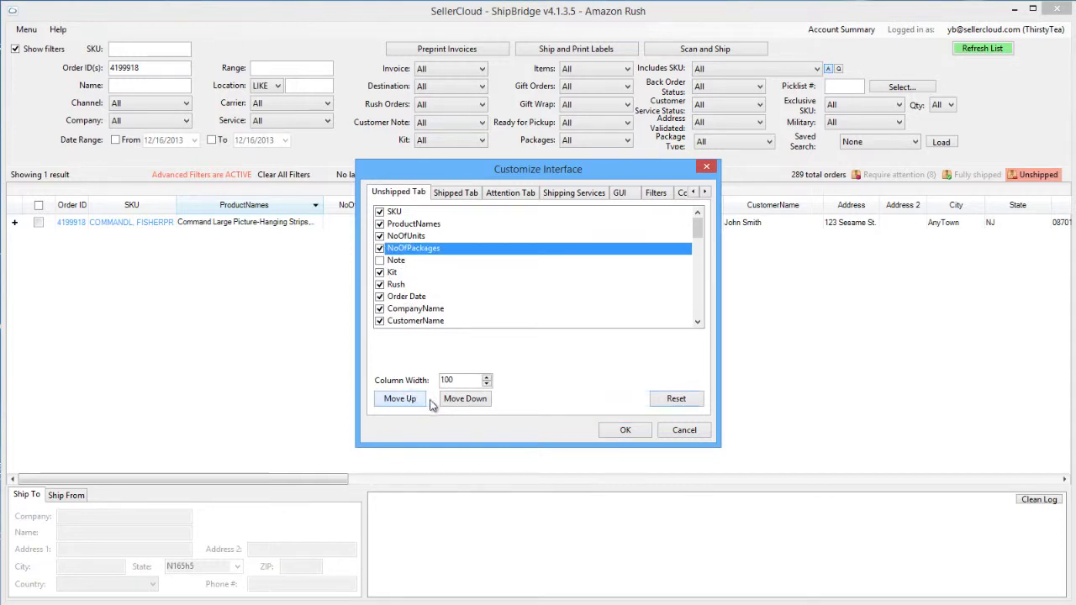
left_click(467, 401)
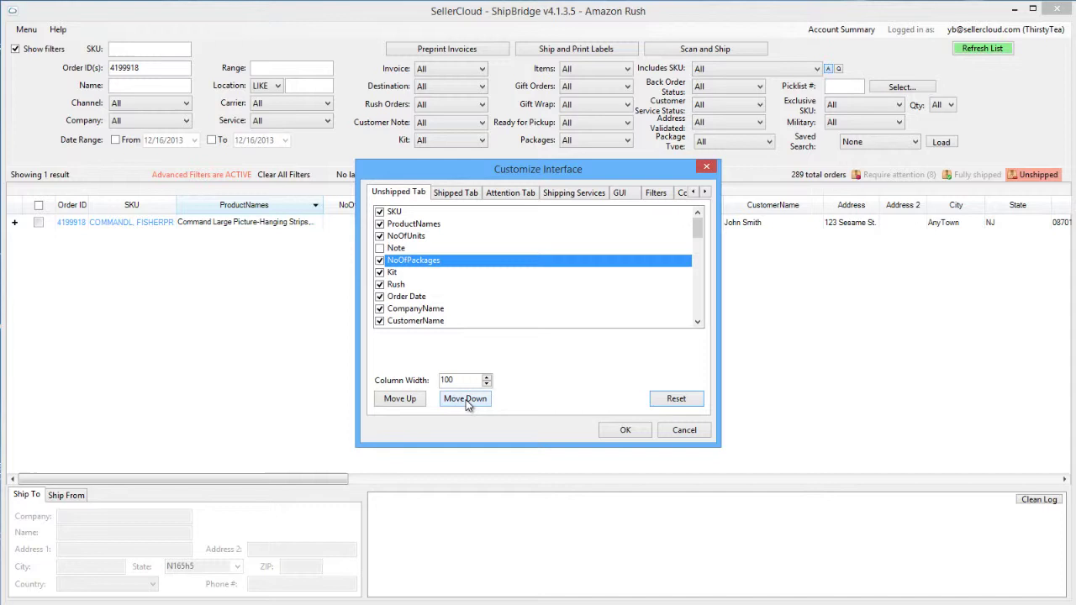
key("Return")
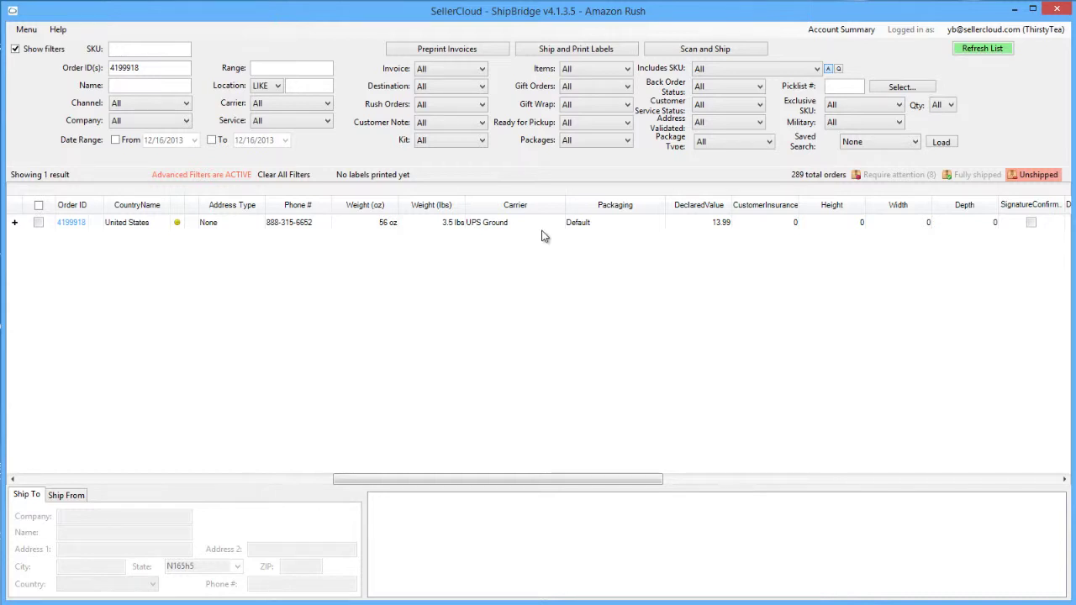
Step: Set order 4199918's carrier to USPS Priority
left_click(547, 226)
left_click(548, 225)
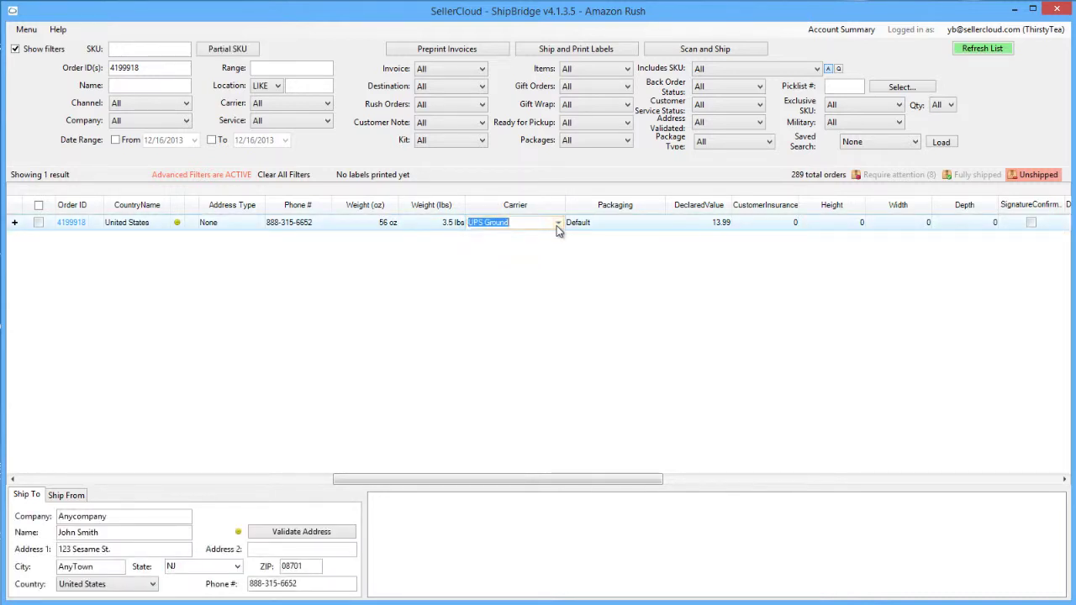
left_click(557, 223)
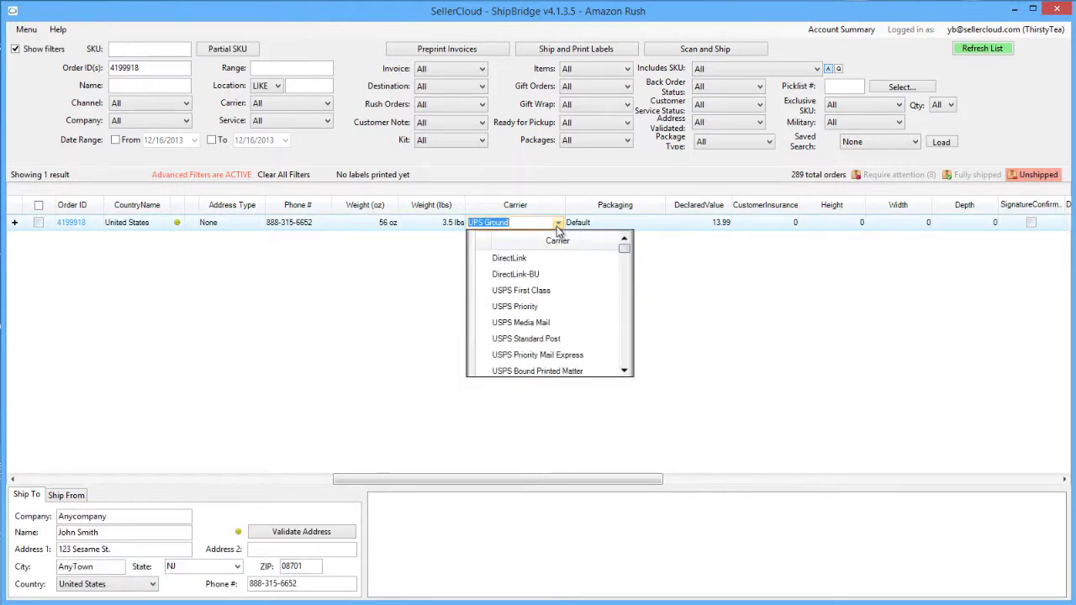
left_click(569, 309)
Step: Change the order's packaging to Large Flat Rate Box
left_click(639, 225)
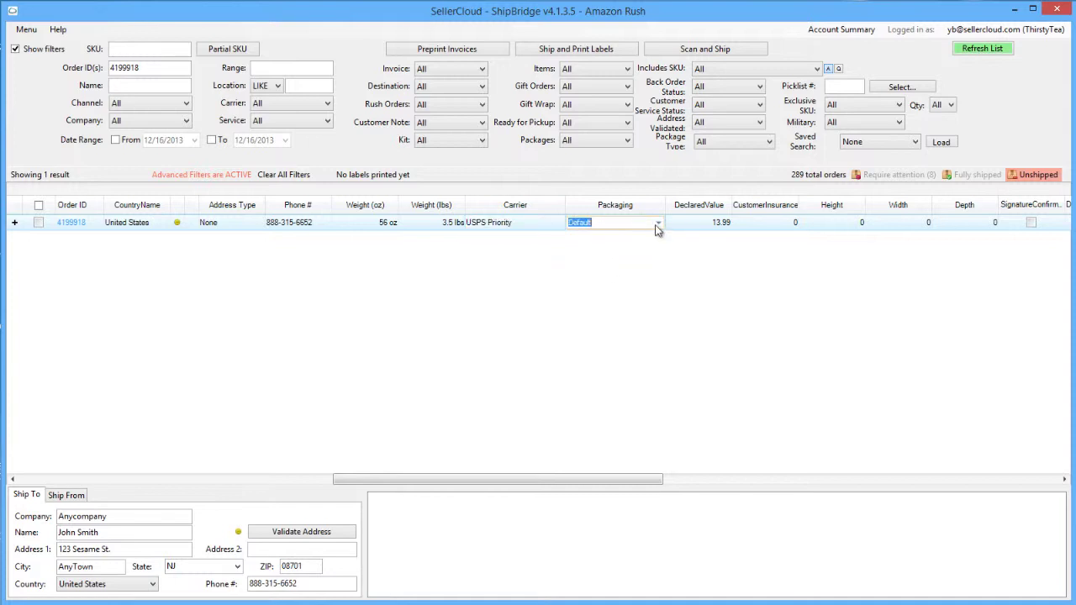
left_click(659, 226)
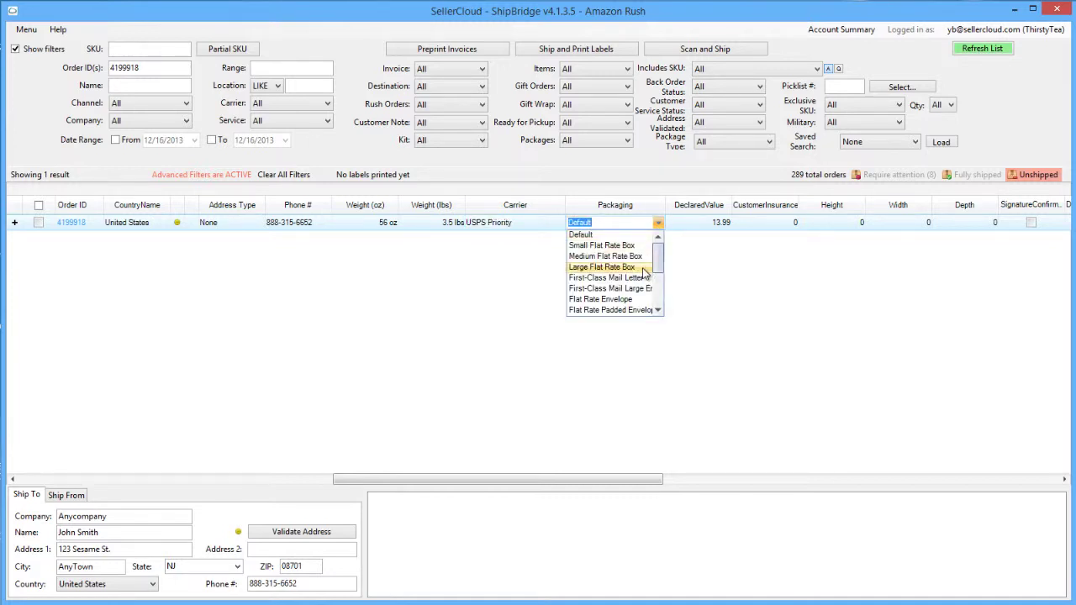
left_click(643, 268)
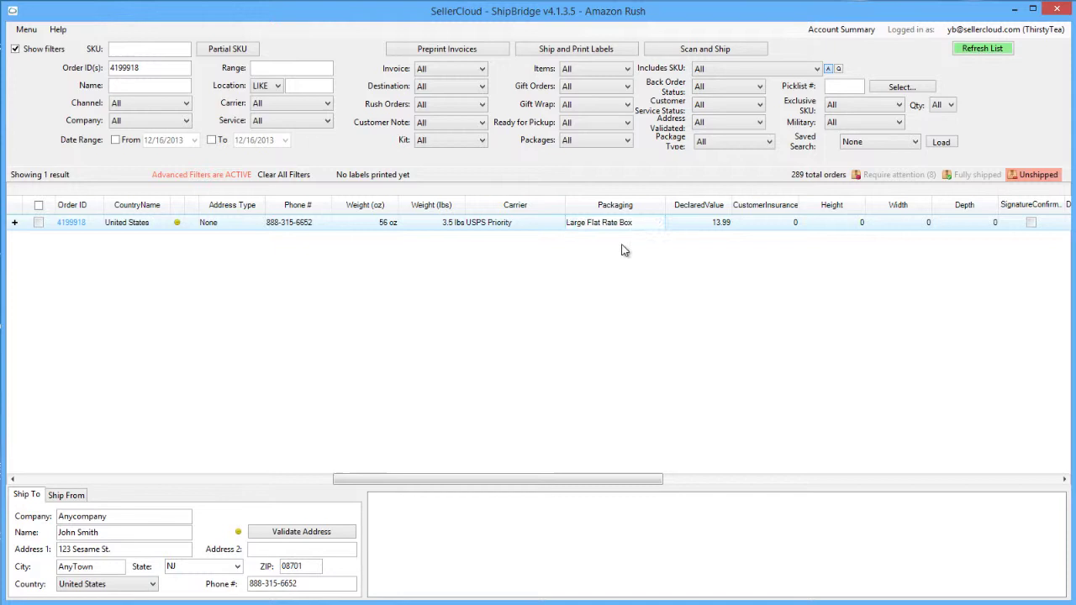
Step: Uncheck DirectLink-BU and Small Flat Rate Box in the Shipping Services settings
left_click(26, 30)
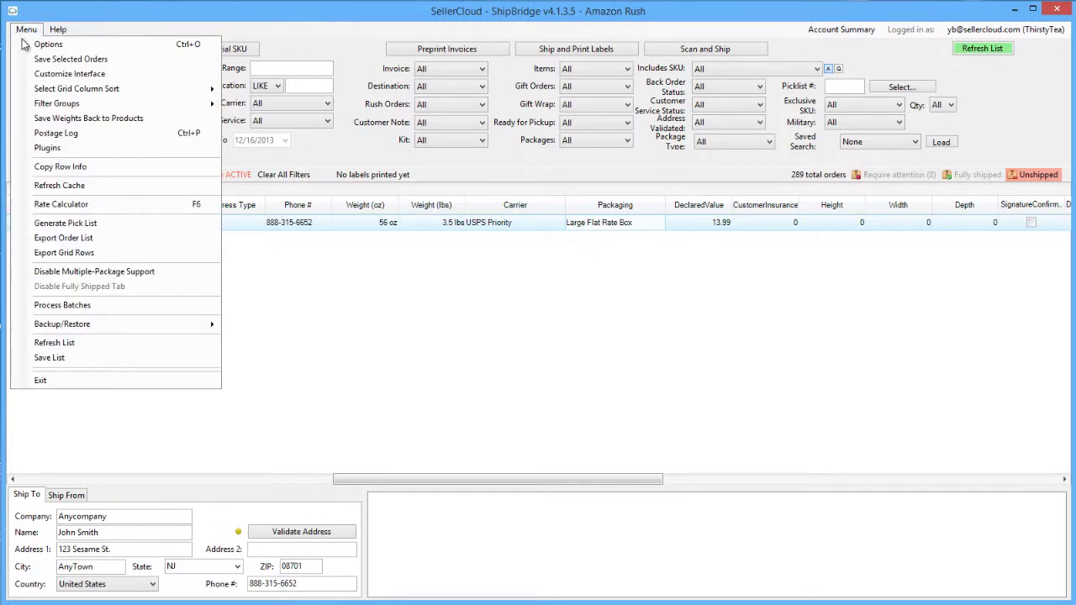
left_click(67, 74)
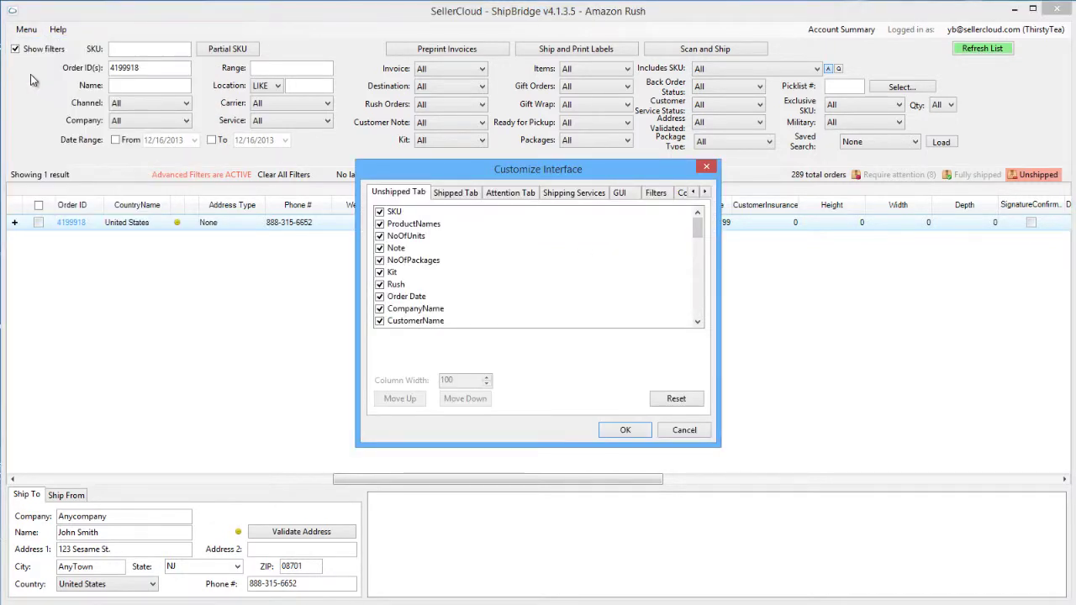
left_click(555, 195)
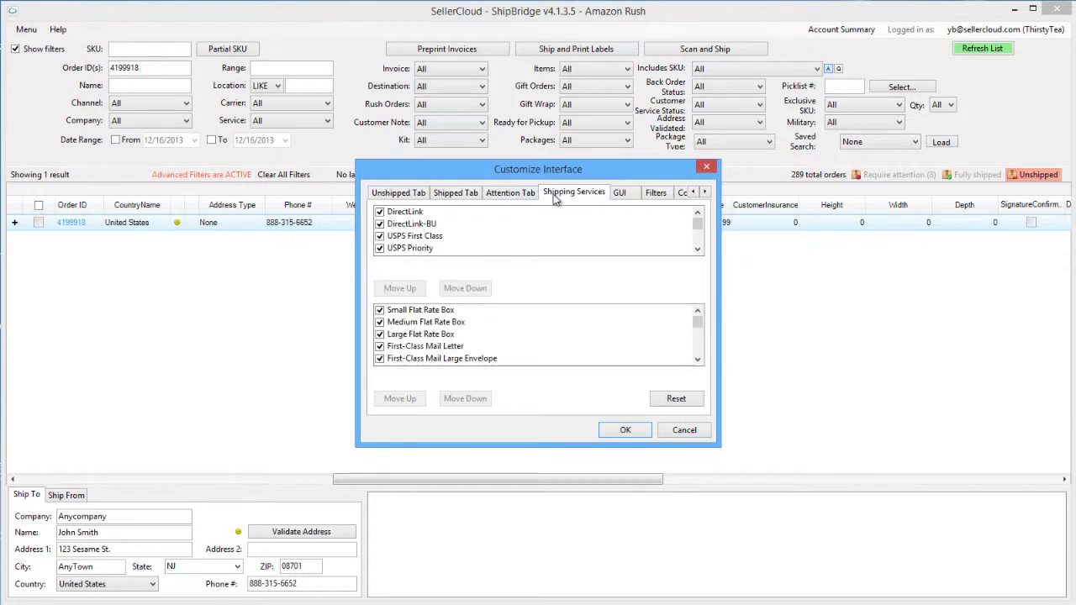
left_click(380, 226)
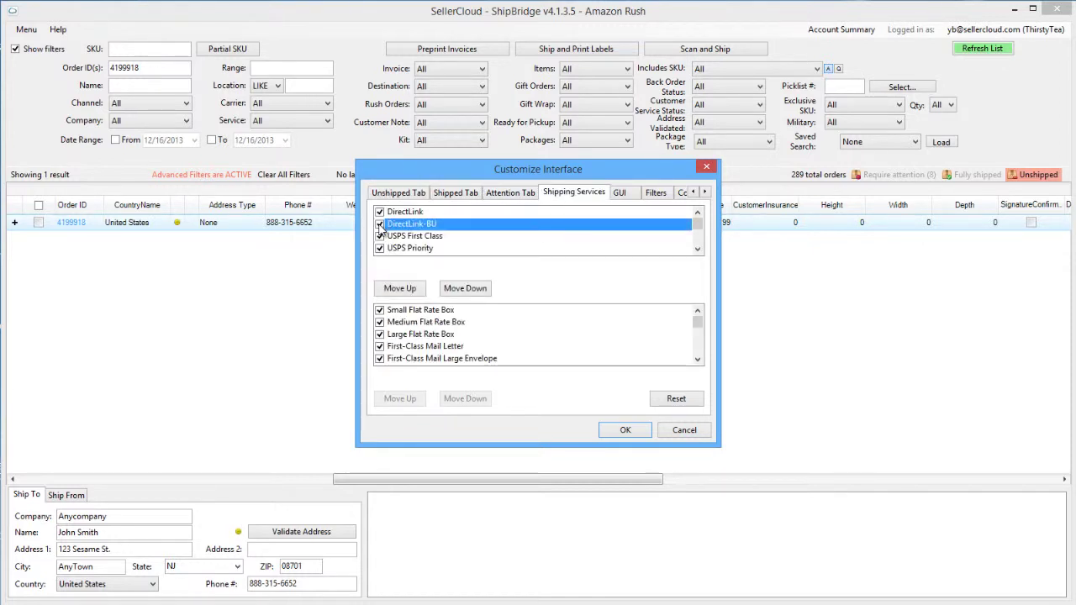
left_click(380, 225)
double_click(380, 311)
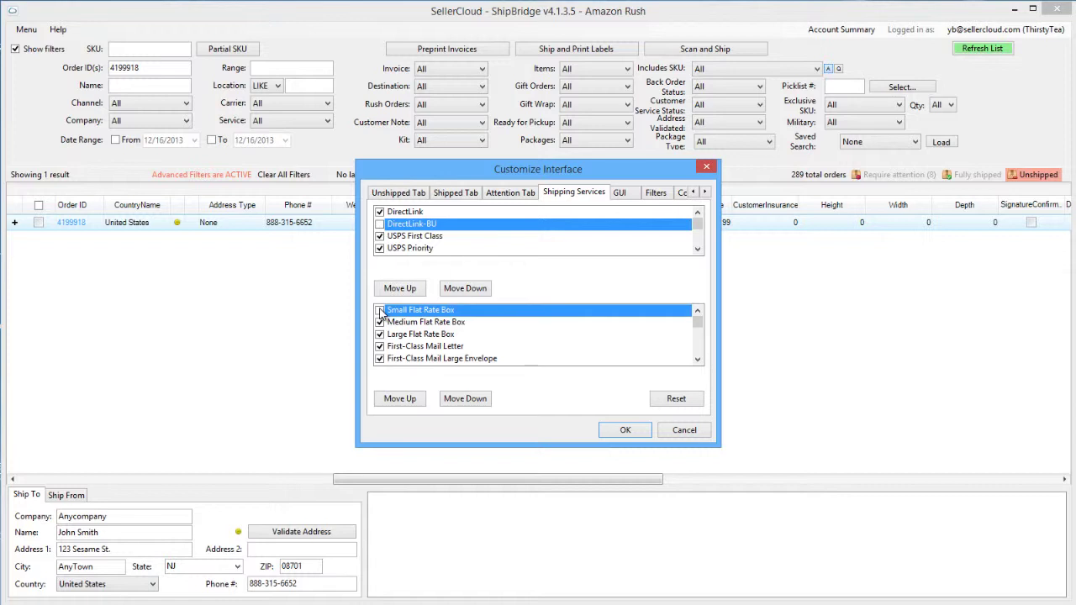
Step: Move Medium Flat Rate Box up above Small Flat Rate Box
left_click(404, 322)
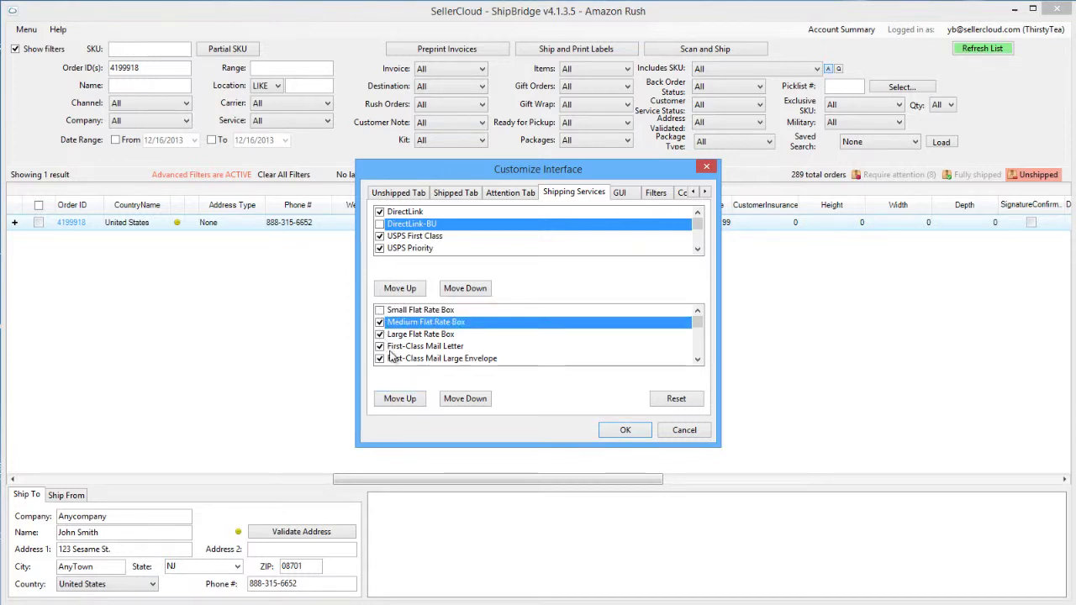
left_click(409, 401)
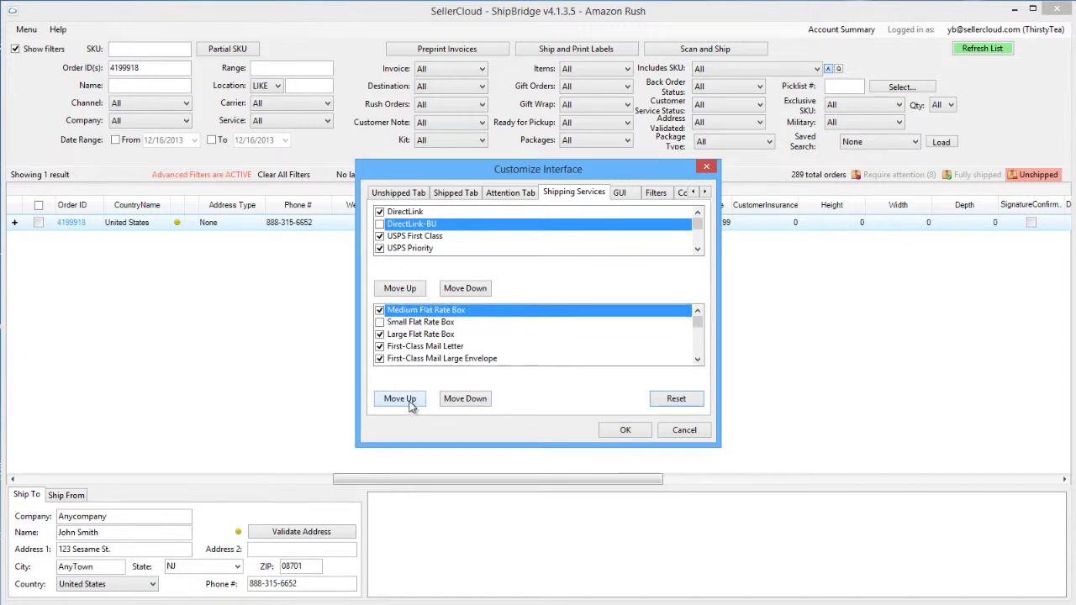
left_click(634, 197)
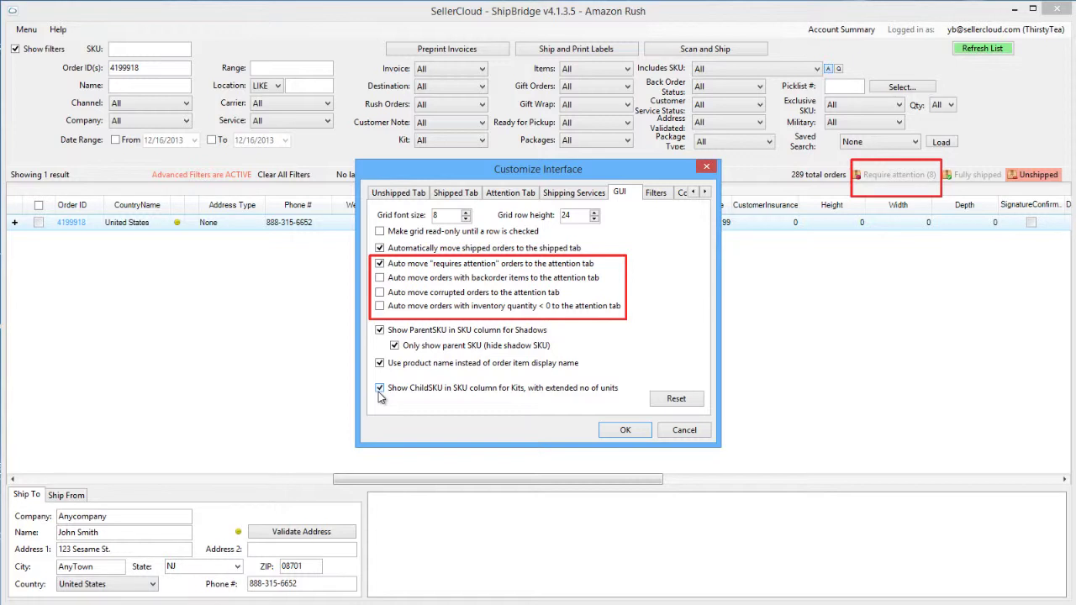
Step: Scroll the Customize Interface sections along and open Copy Row Info
left_click(705, 193)
left_click(673, 193)
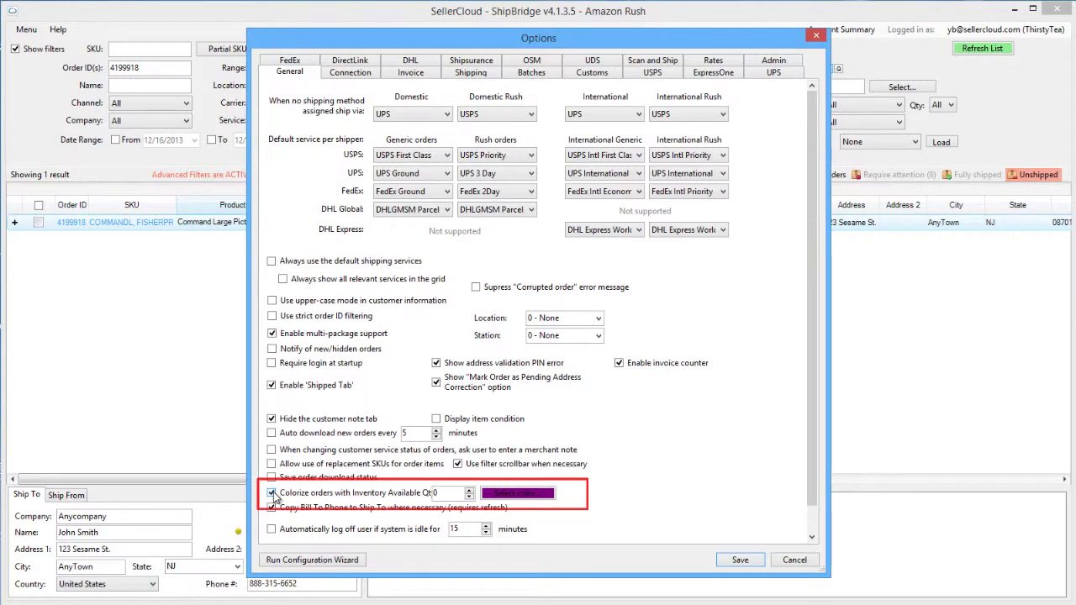
Step: Raise the low-inventory colorize threshold to 2 and bring up the colour picker
left_click(470, 490)
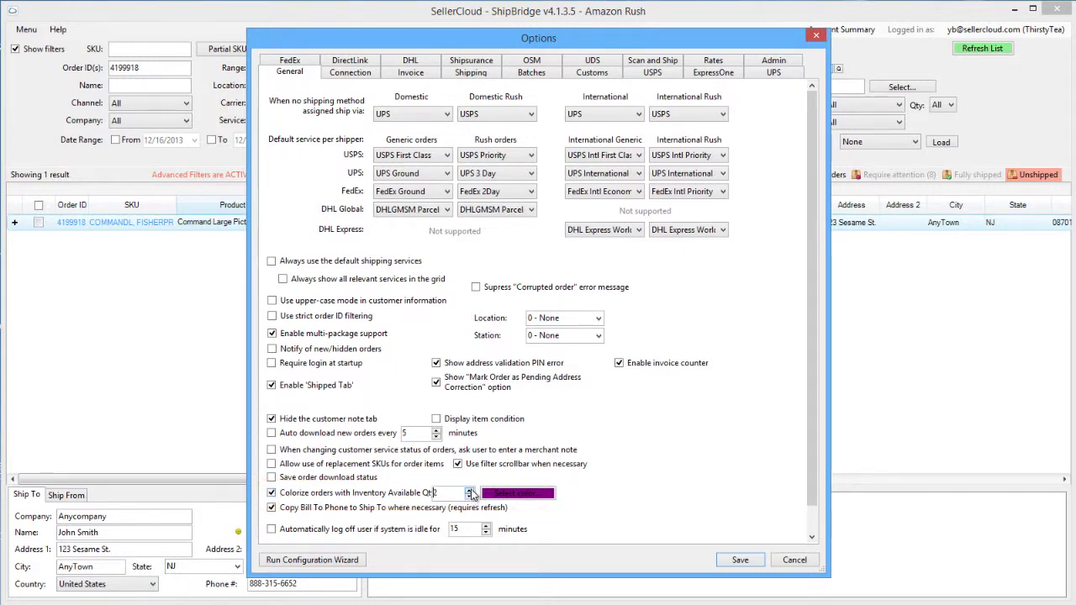
left_click(518, 493)
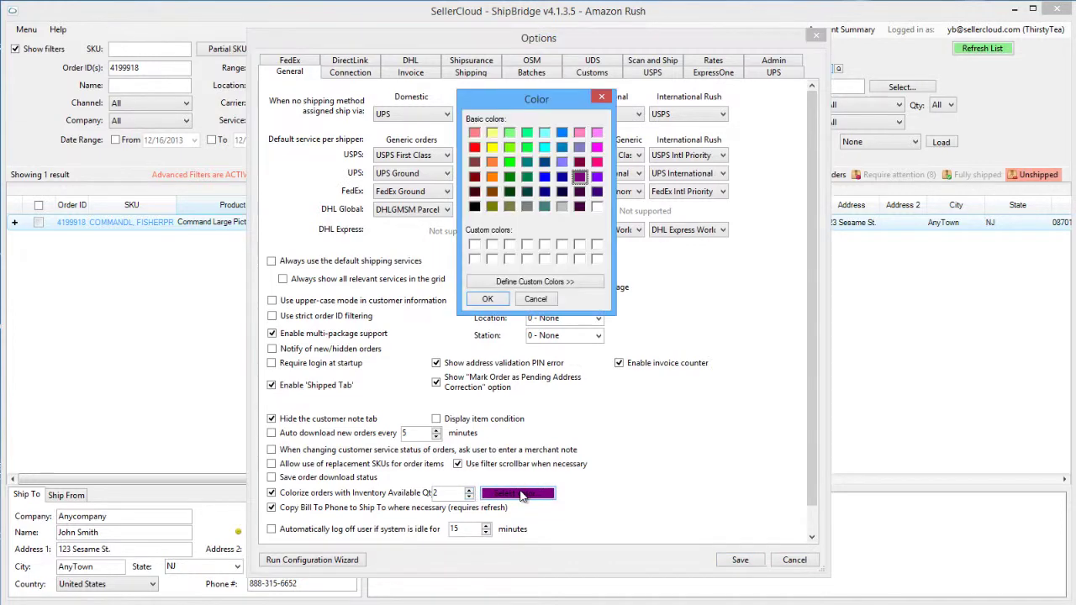